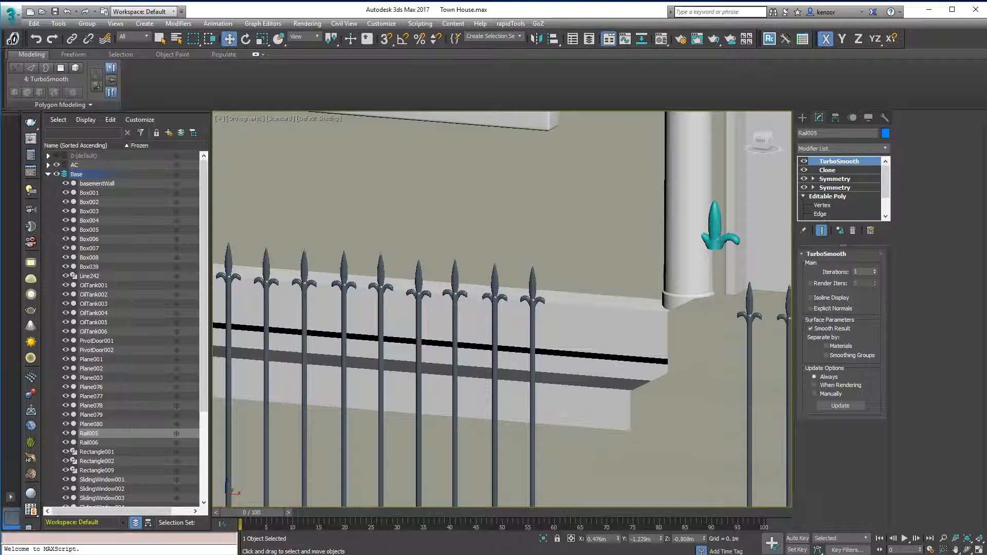
Select the teal fleur-de-lis finial in front of the column and move it along the Y axis
left_click(721, 241)
middle_click_drag(736, 214, 716, 225, "alt")
left_click_drag(730, 220, 479, 344)
middle_click_drag(479, 344, 629, 345, "alt")
scroll(591, 300, "up", 3)
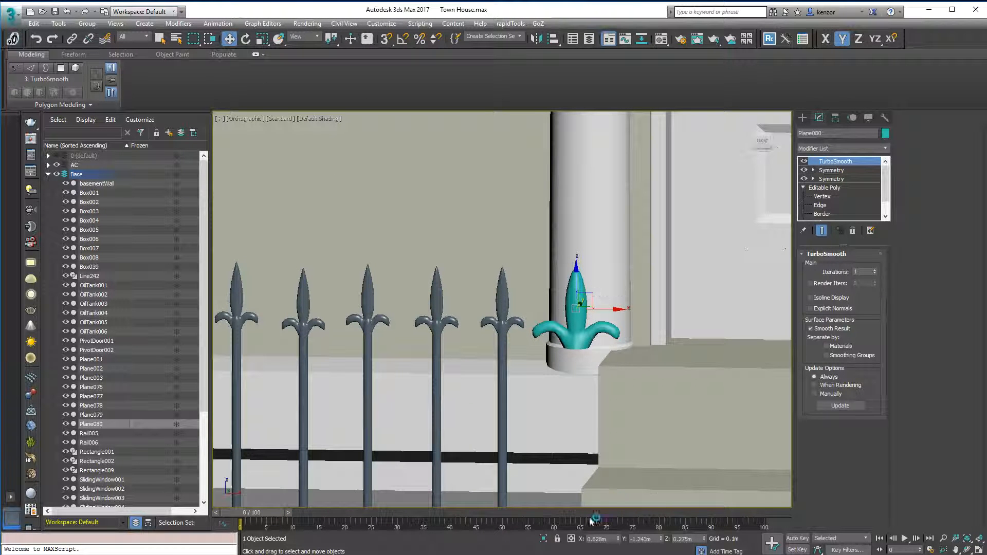
Isolate the selected finial and turn off its TurboSmooth modifier to expose the low-poly mesh
left_click(543, 541)
middle_click_drag(660, 308, 673, 366, "ctrl+alt")
middle_click_drag(652, 185, 641, 234, "alt")
scroll(641, 234, "up", 5)
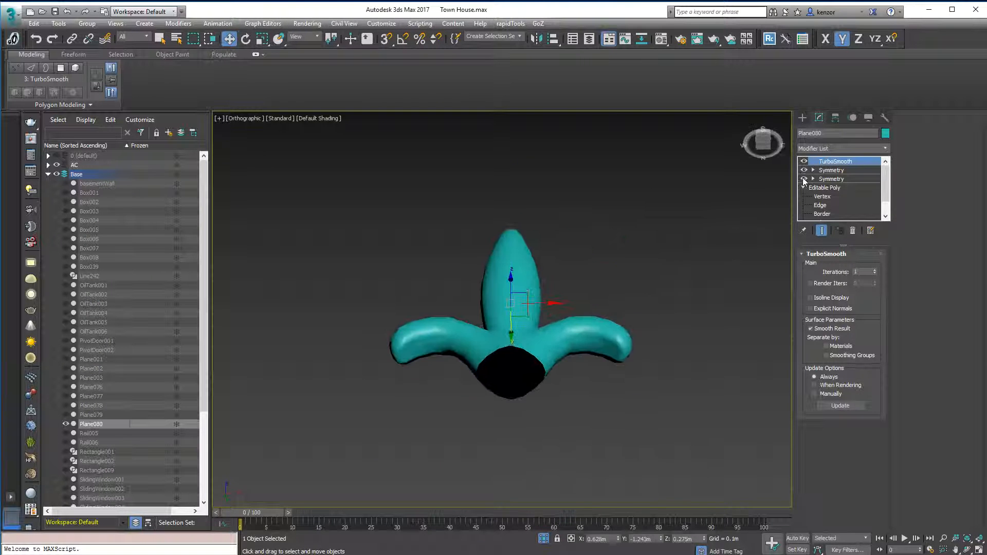
left_click(804, 162)
middle_click_drag(718, 203, 662, 300, "alt")
left_click(767, 142)
middle_click_drag(723, 206, 668, 282)
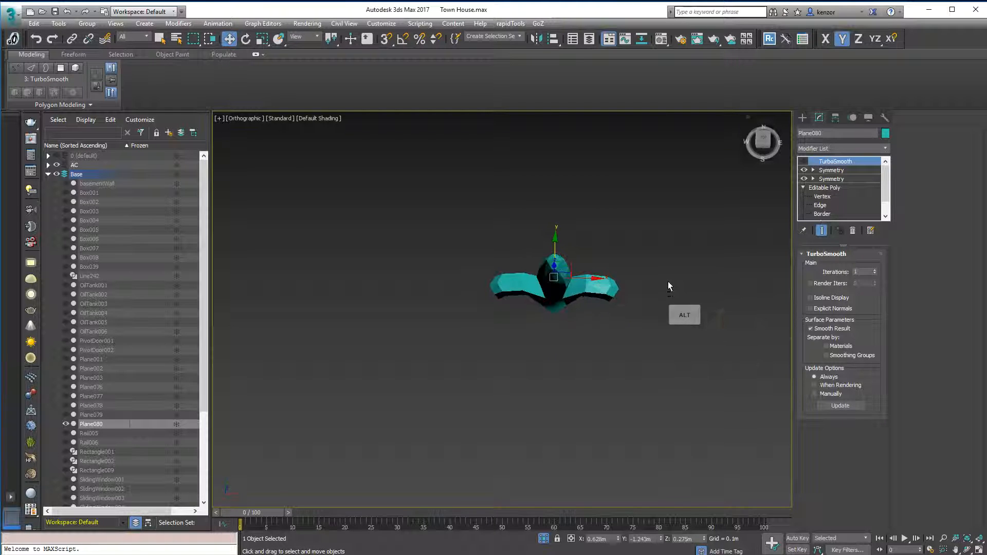
middle_click_drag(649, 211, 645, 242, "alt")
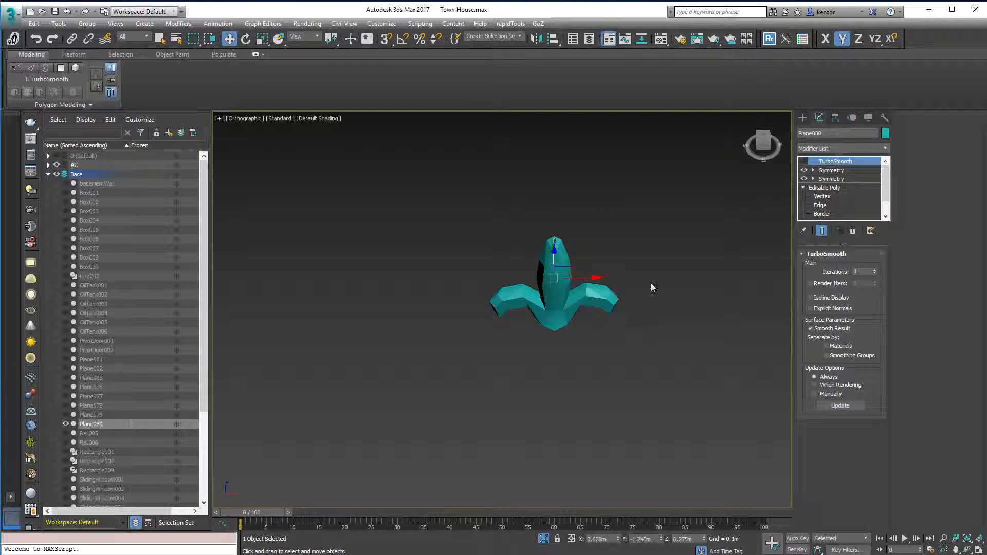
middle_click_drag(596, 363, 623, 250, "alt")
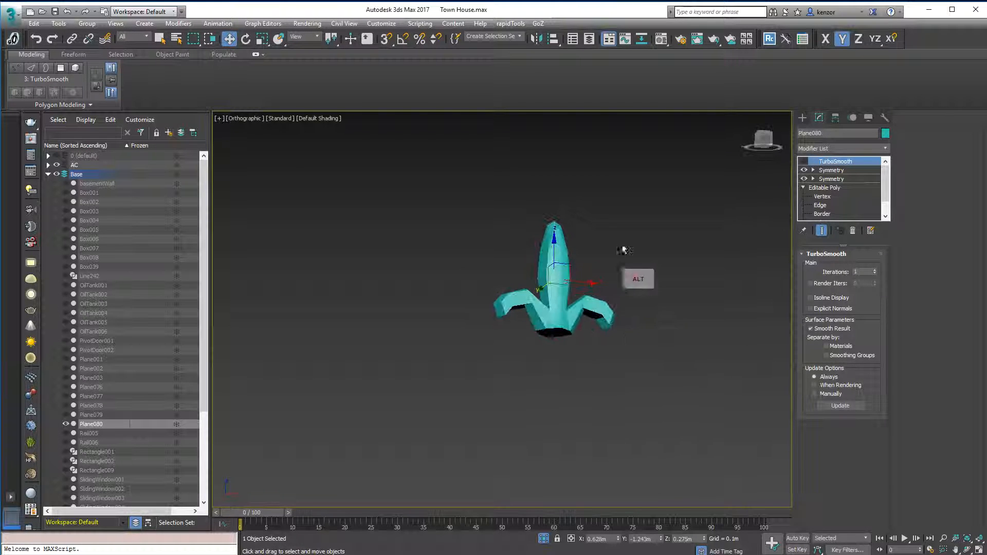
Try to extend the finial's two open bottom edges straight down into a rail shaft with TurboSmooth on, then undo the extension
left_click(821, 205)
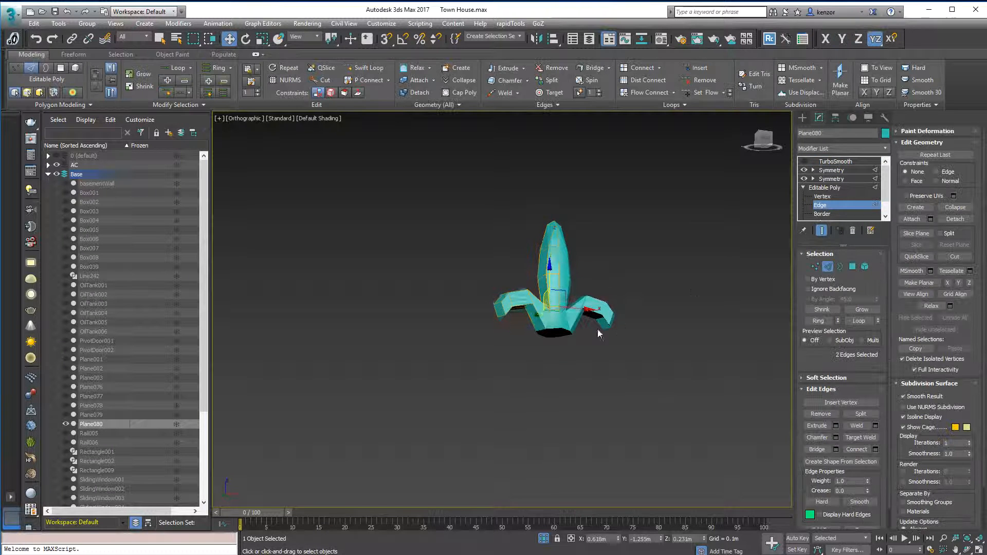
left_click(545, 335)
left_click(540, 333, "ctrl")
middle_click_drag(554, 303, 551, 314, "alt")
left_click_drag(546, 301, 545, 496, "shift")
left_click(821, 230)
left_click(821, 231)
left_click(803, 162)
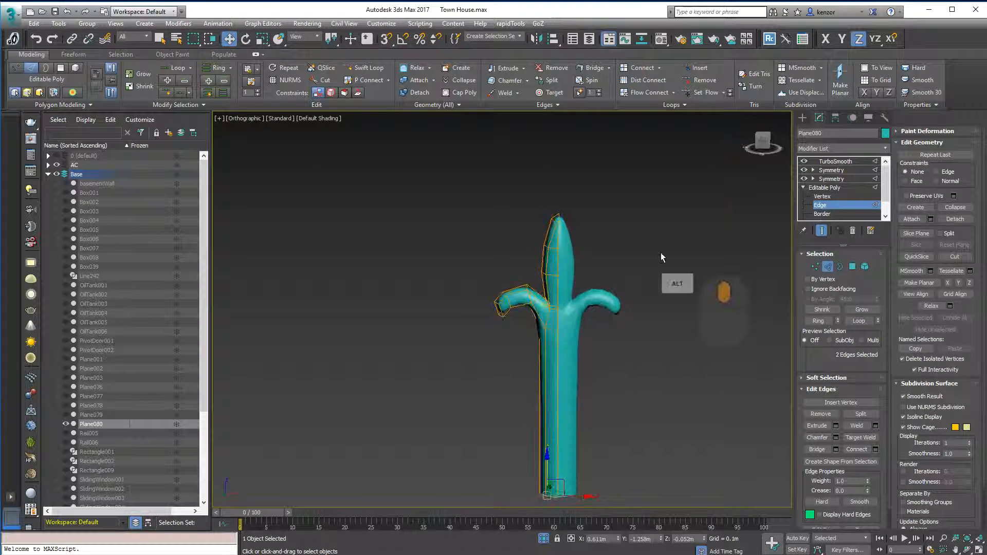
key("ctrl+z")
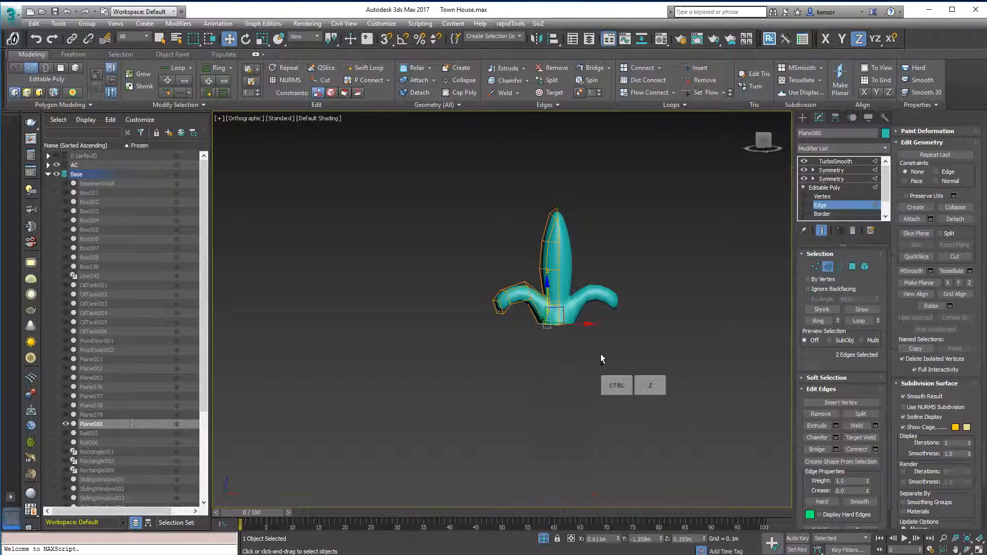
Leave edge editing and create an 8-sided cylinder below the finial, about 0.036 m in radius and 0.103 m high
left_click(829, 266)
mouse_move(696, 280)
middle_mouse_down("alt")
mouse_move(679, 301)
mouse_move(715, 282)
middle_mouse_up("alt")
left_click(856, 162)
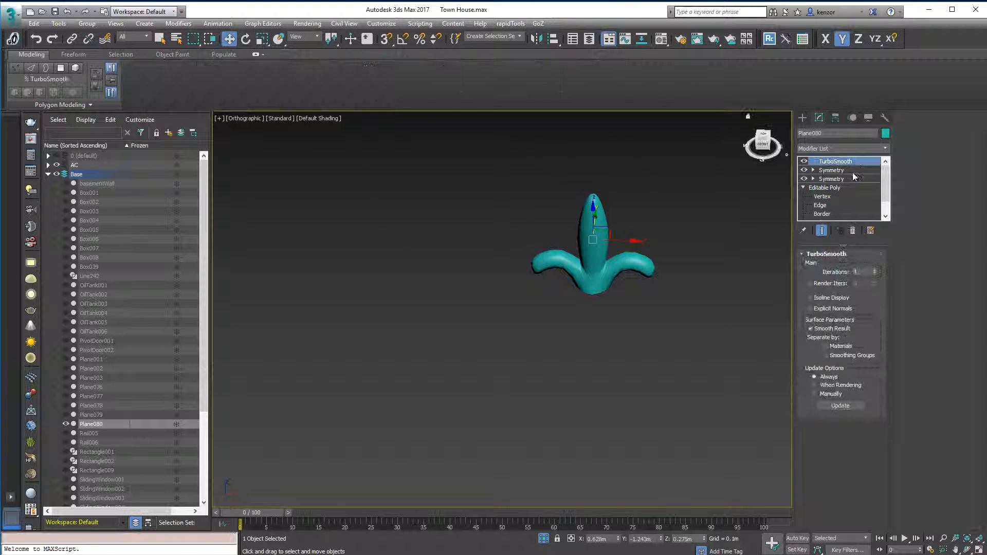
left_click(803, 117)
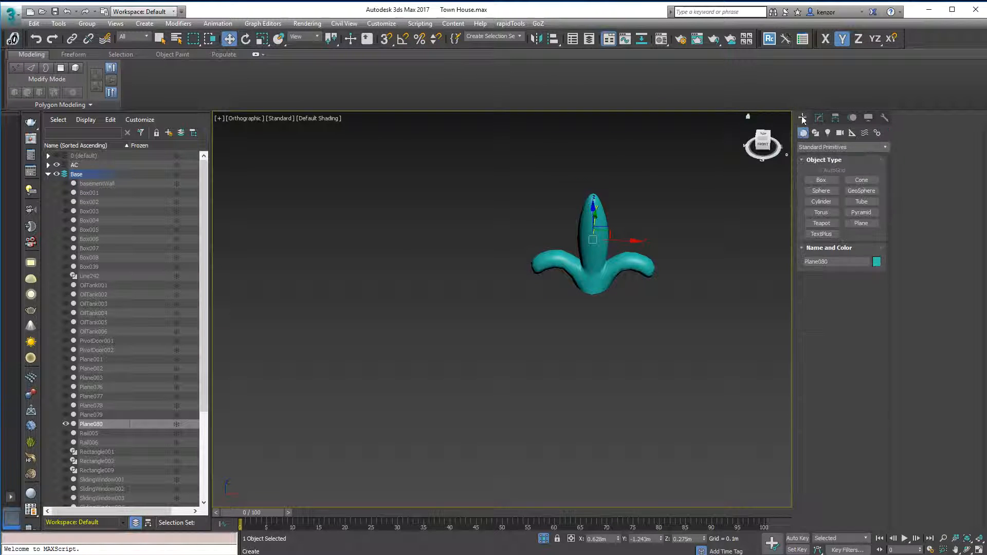
left_click(832, 205)
middle_click_drag(619, 326, 616, 340, "alt")
left_click_drag(590, 350, 608, 361)
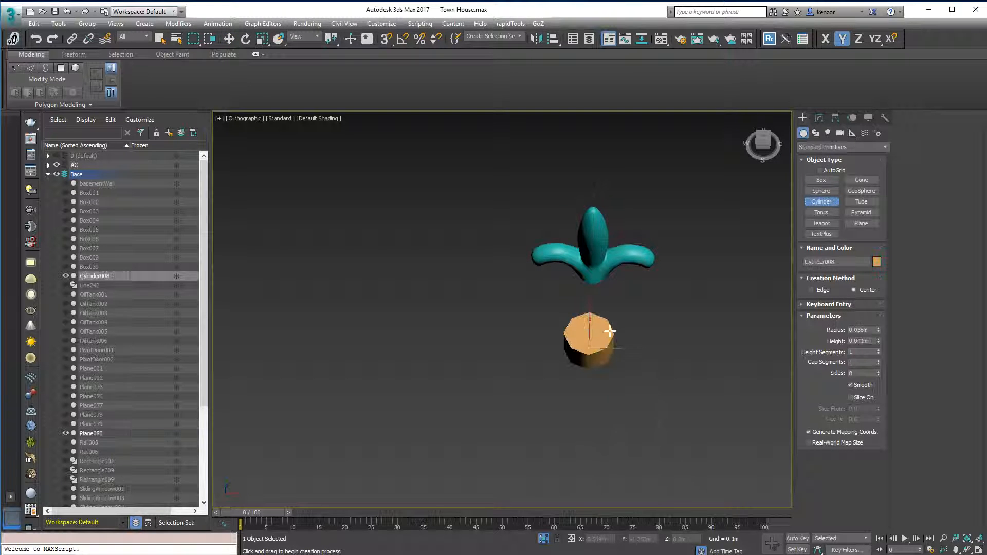
middle_click_drag(619, 286, 641, 260, "alt")
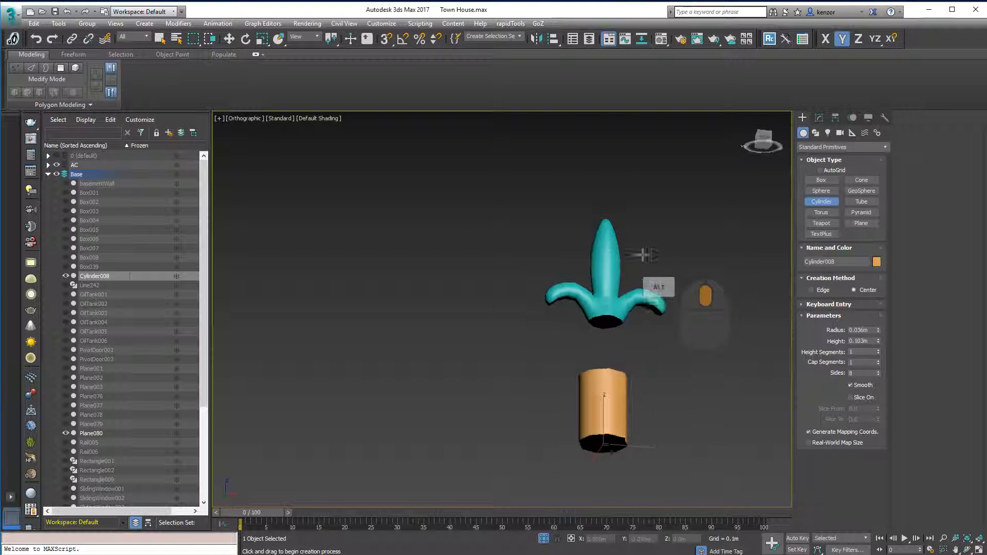
scroll(653, 260, "up", 4)
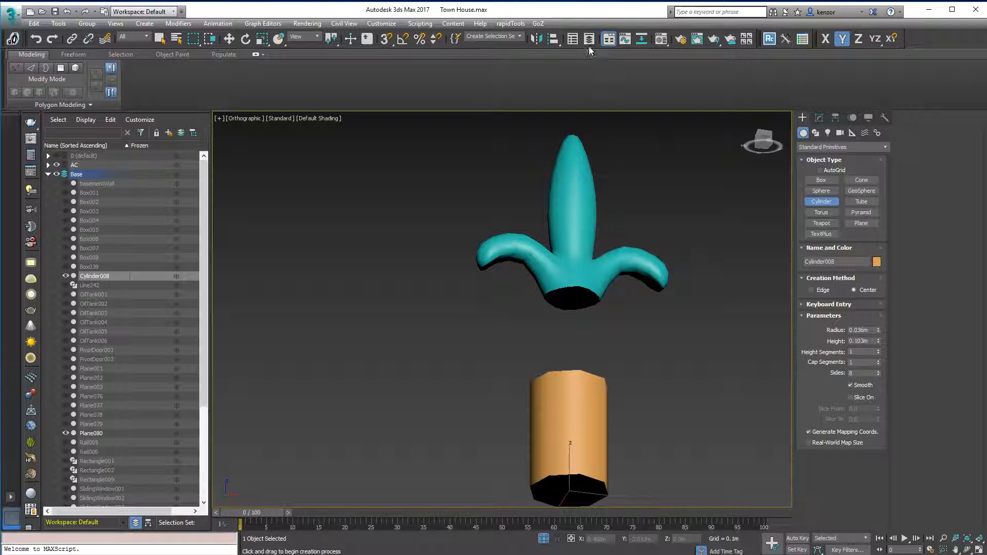
Align the cylinder's pivot point to the finial's pivot on X, Y and Z, and lower it along Z below the finial
left_click(553, 38)
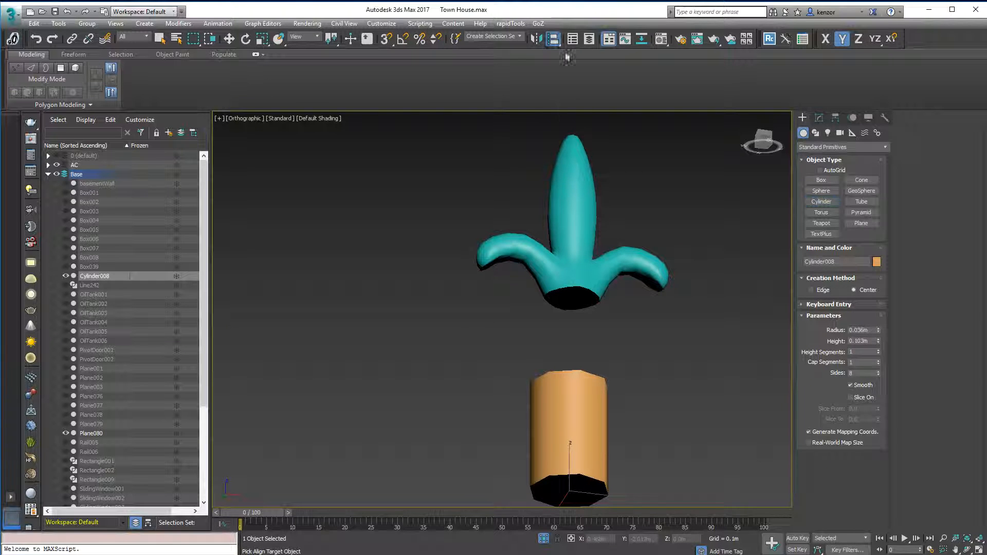
left_click(586, 264)
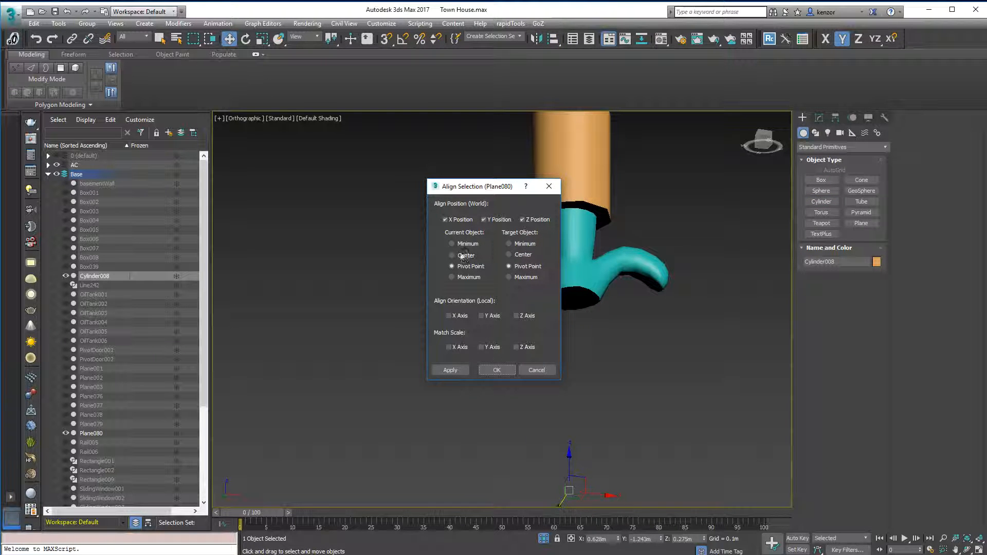
left_click(496, 371)
scroll(576, 206, "down", 4)
left_click_drag(576, 200, 575, 345)
scroll(583, 324, "up", 3)
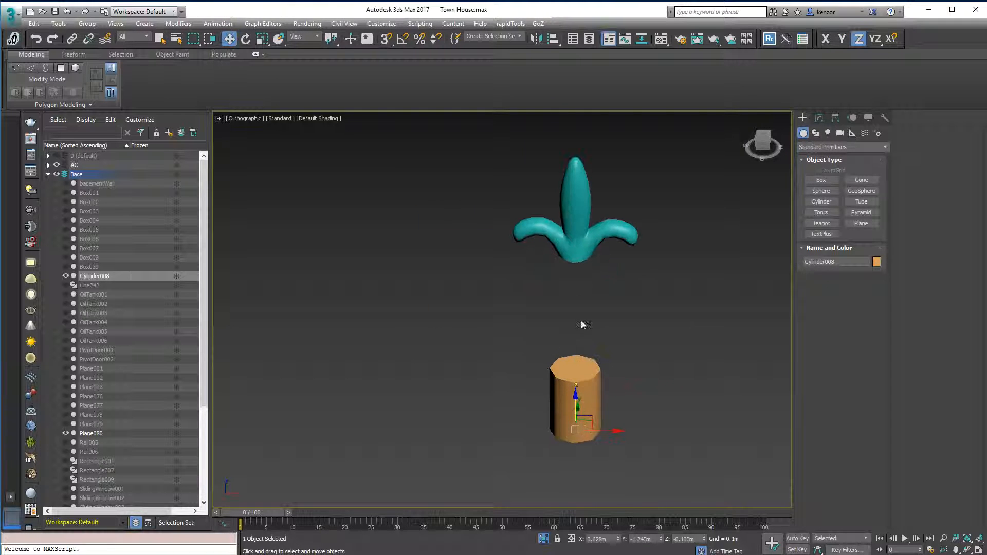
middle_click_drag(582, 343, 585, 272, "alt")
Turn off the finial's TurboSmooth modifier and display edged faces to compare its open base with the cylinder
left_click(582, 225)
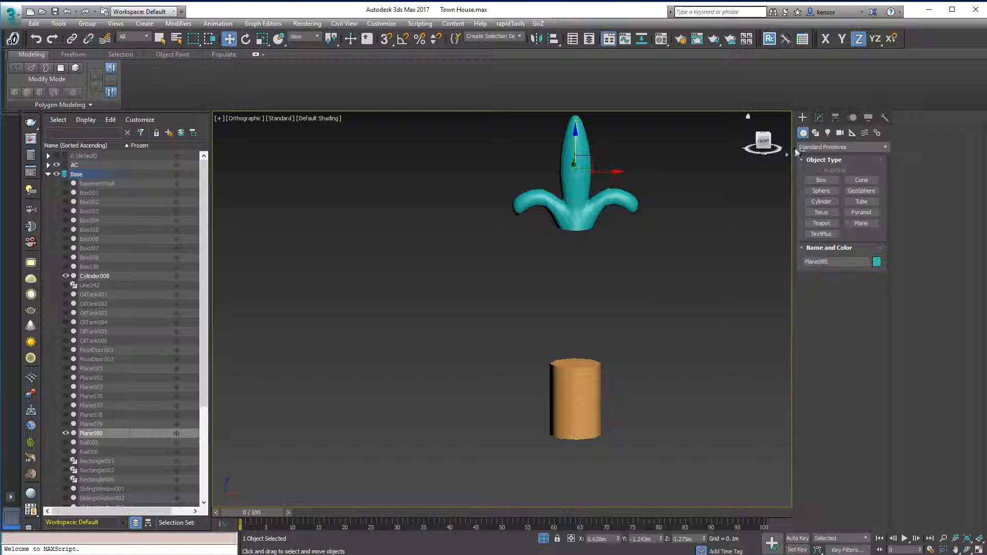
left_click(819, 117)
left_click(805, 162)
middle_click_drag(659, 240, 659, 193, "alt")
middle_click_drag(589, 211, 666, 196)
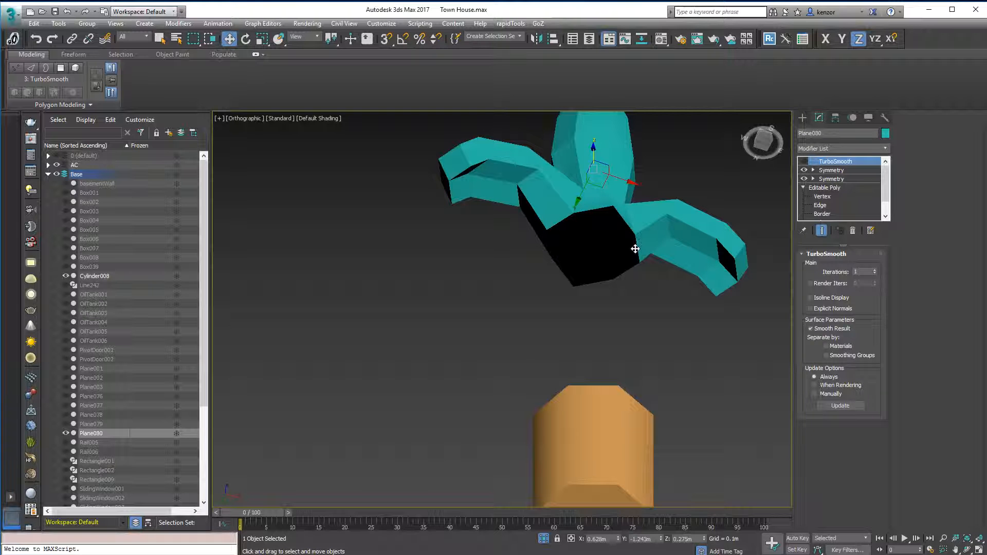
middle_click_drag(587, 227, 637, 383, "alt")
key("F4")
scroll(617, 272, "down", 5)
middle_click_drag(634, 359, 630, 331)
scroll(630, 329, "up", 4)
Select the cylinder and raise its height to about 0.294 m so it reaches the finial's base
left_click(579, 298)
middle_click_drag(604, 278, 643, 290, "alt")
middle_click_drag(643, 290, 657, 302)
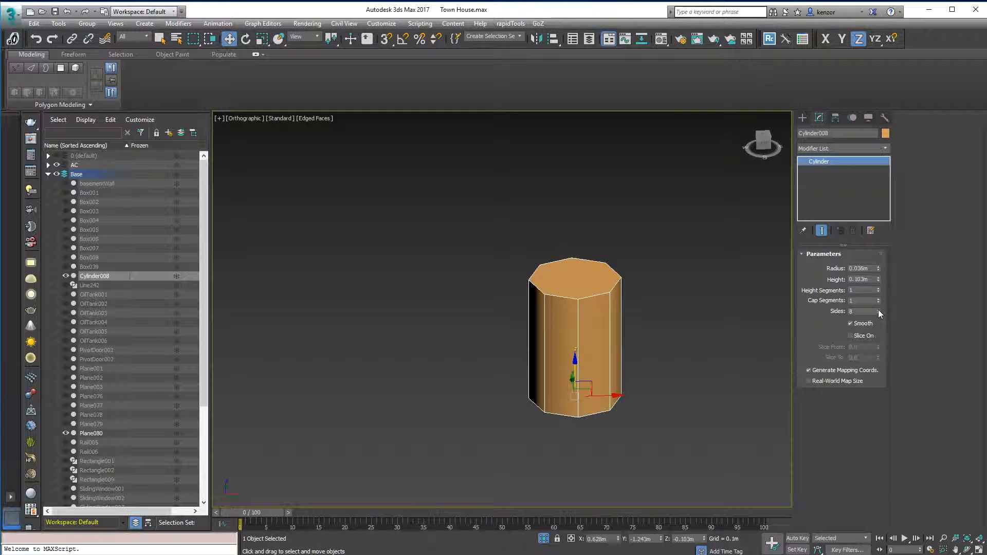
middle_click_drag(750, 292, 720, 324, "ctrl+alt")
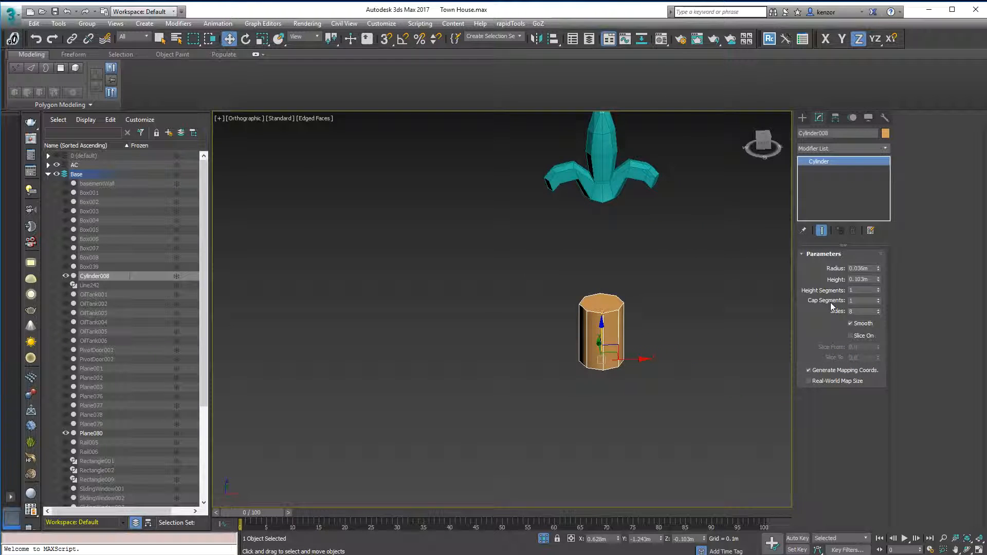
middle_click_drag(760, 292, 760, 314)
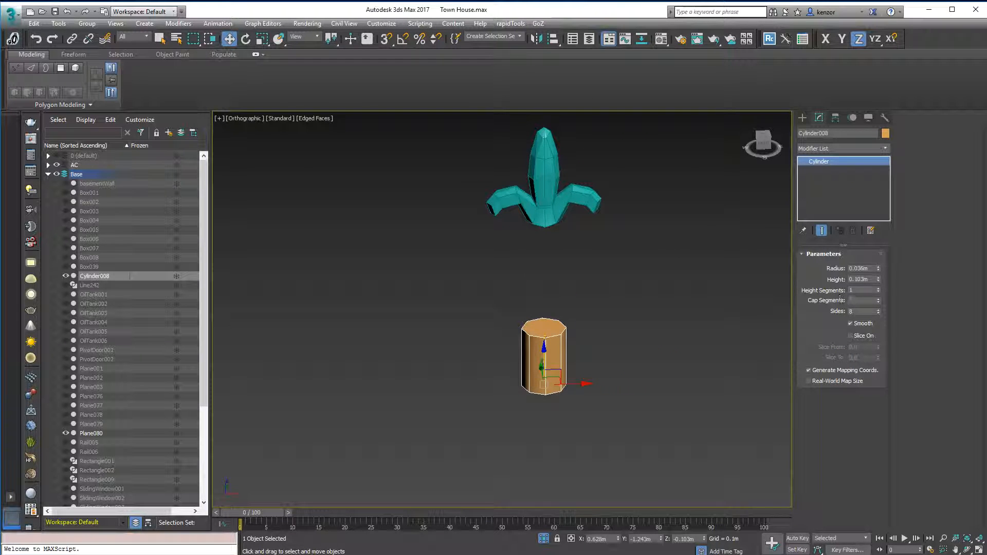
middle_click_drag(695, 308, 677, 323)
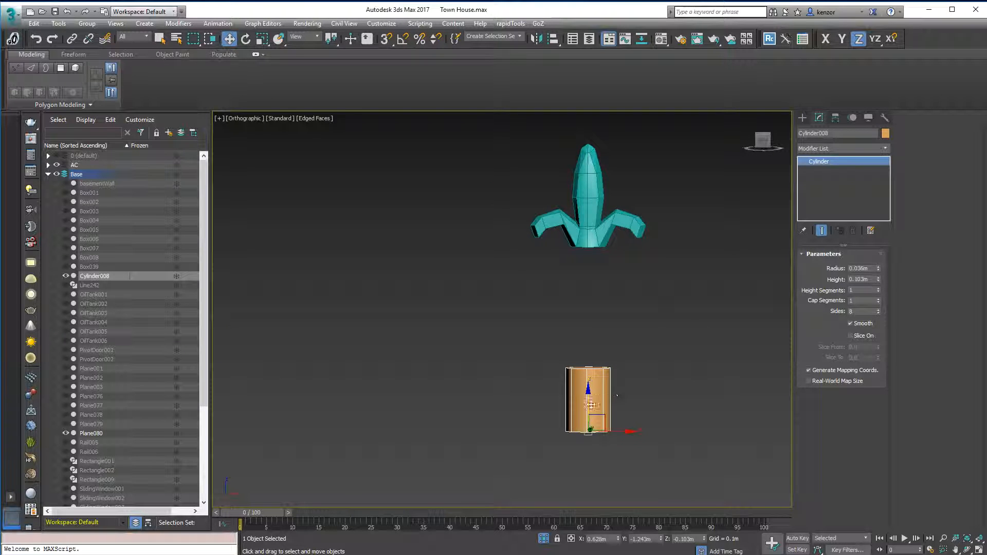
left_click_drag(878, 277, 889, 226)
middle_click_drag(614, 261, 660, 242)
middle_click_drag(602, 307, 631, 286)
middle_click_drag(631, 286, 673, 200, "ctrl+alt")
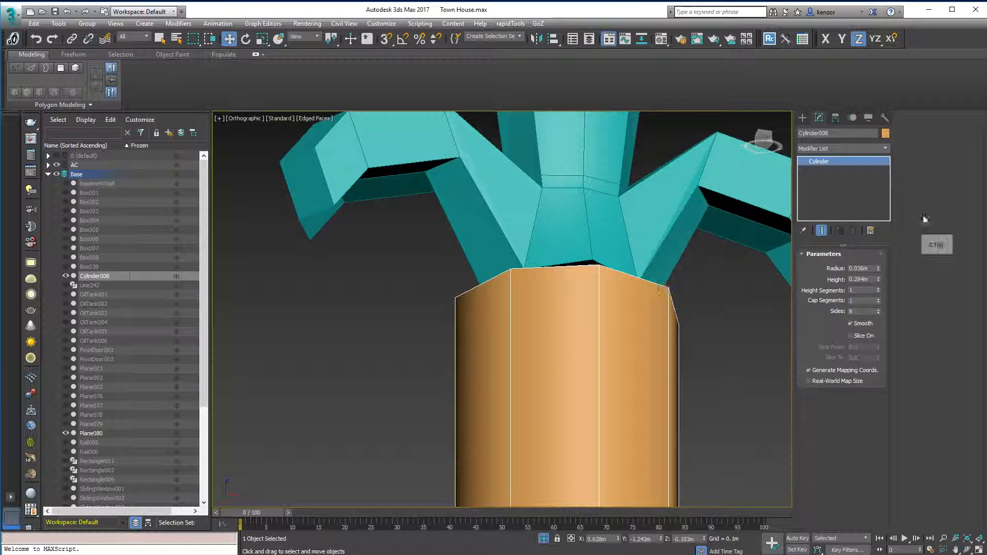
Reduce the cylinder's radius to about 0.025 m to match the width of the finial's base
left_click_drag(879, 273, 879, 286, "ctrl")
middle_click_drag(773, 293, 663, 346, "alt")
middle_click_drag(683, 311, 680, 265)
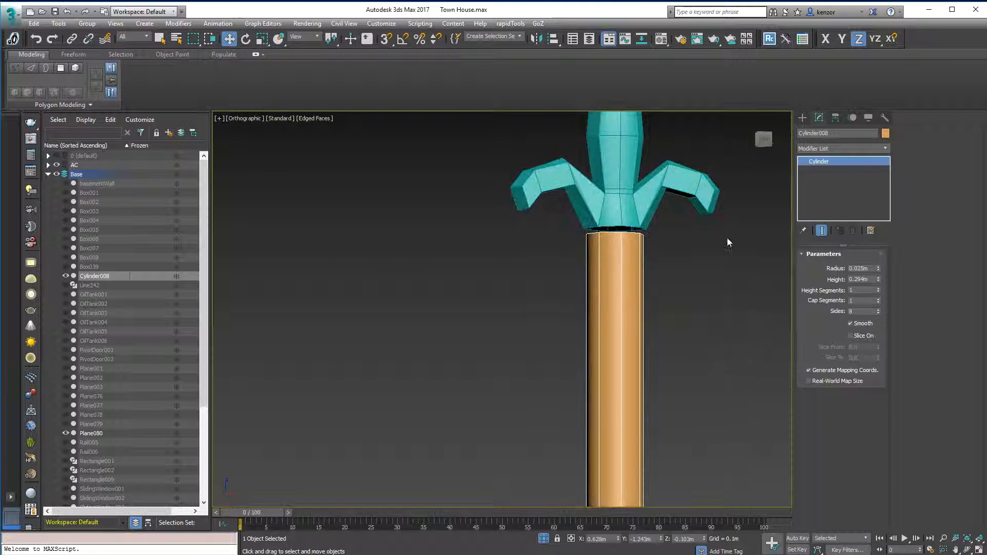
Attach the cylinder to the finial at its Editable Poly level
left_click(703, 229)
left_click(647, 207)
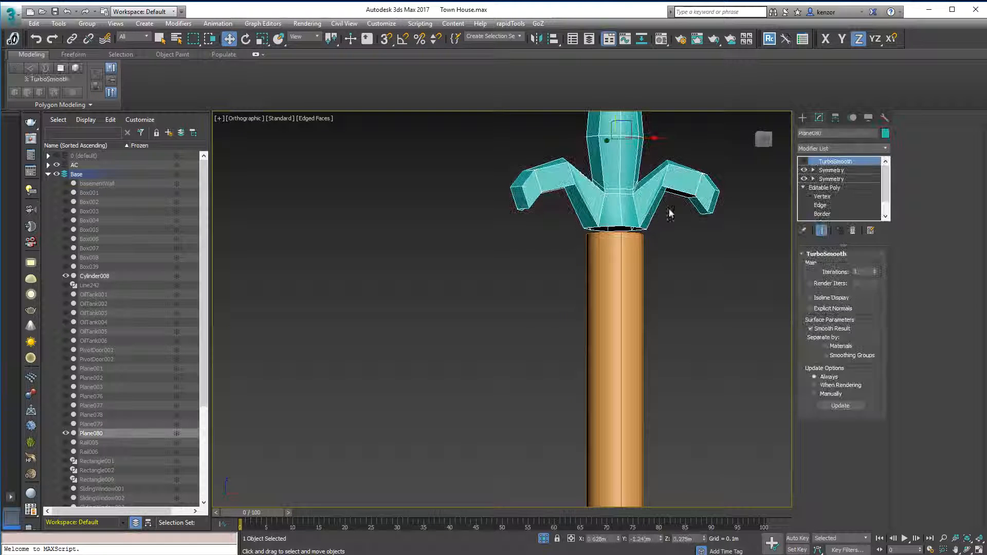
left_click(840, 188)
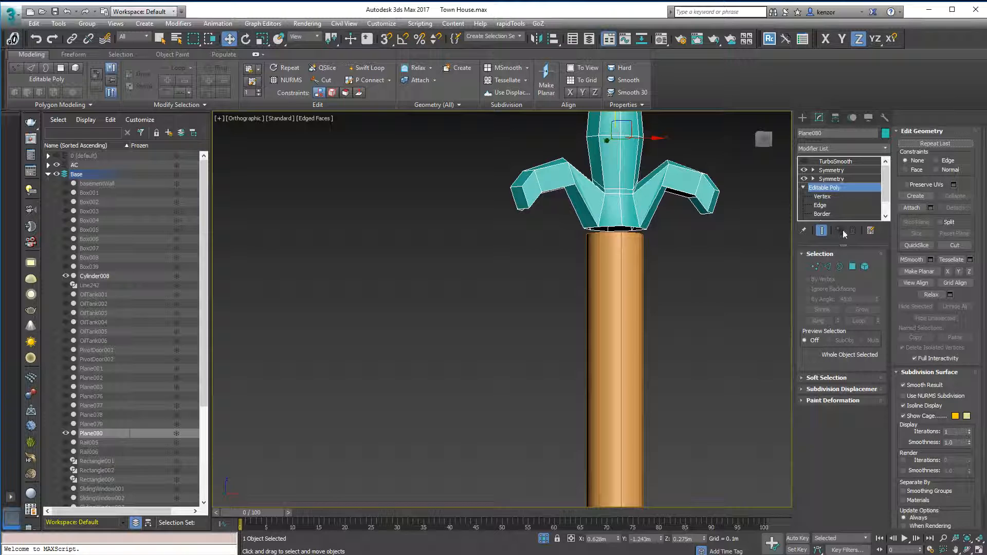
left_click(911, 208)
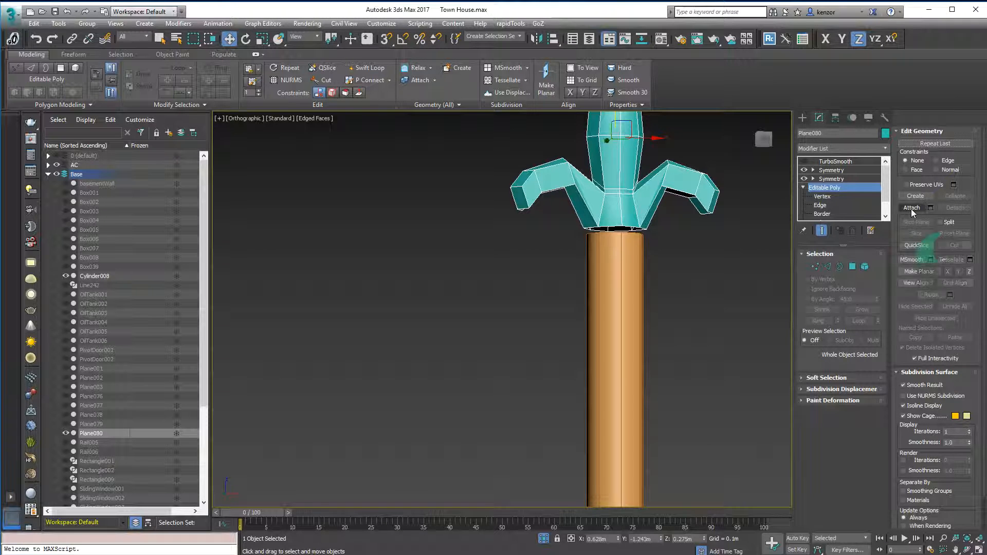
left_click(634, 307)
Select the attached cylinder as an element, try to copy it sideways, and undo the change
left_click(868, 267)
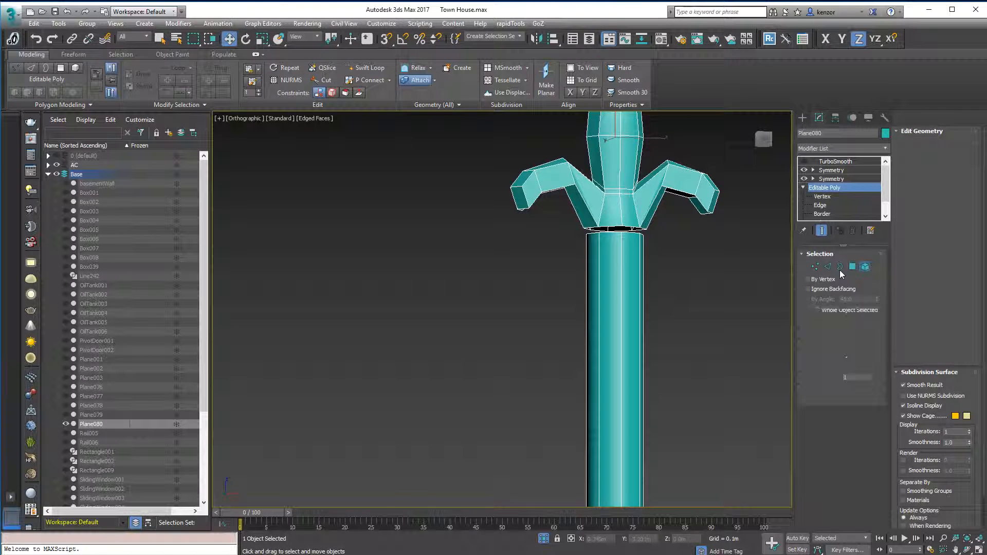
left_click(627, 315)
middle_click_drag(631, 345, 624, 366, "alt")
left_click_drag(640, 405, 602, 402, "shift")
middle_click_drag(730, 310, 752, 297, "alt")
left_click(869, 268)
key("ctrl+z")
Turn off both Symmetry modifiers on the finial to reveal its quarter base mesh
mouse_move(709, 265)
middle_mouse_down("alt")
mouse_move(698, 230)
mouse_move(711, 268)
middle_mouse_up("alt")
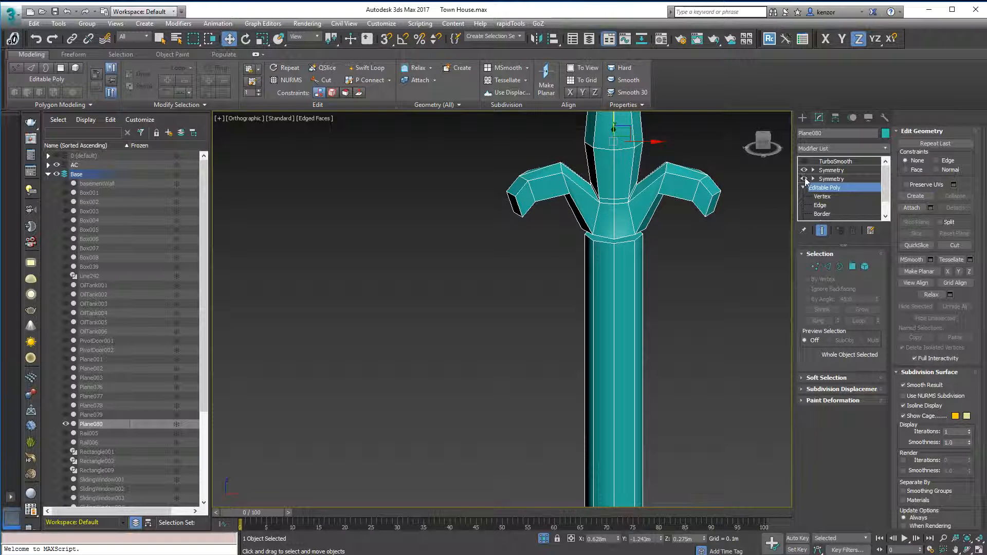
left_click(804, 170)
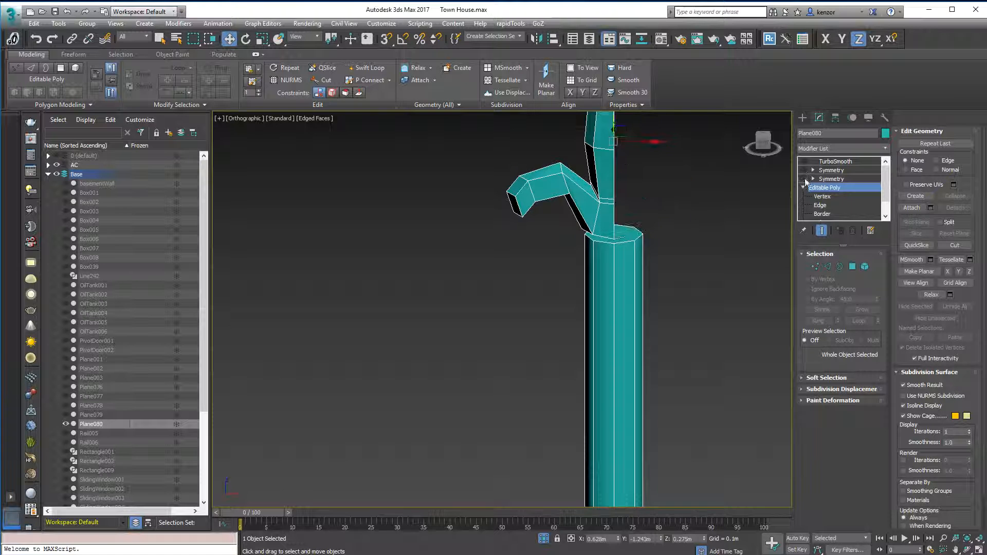
middle_click_drag(693, 208, 720, 216, "alt")
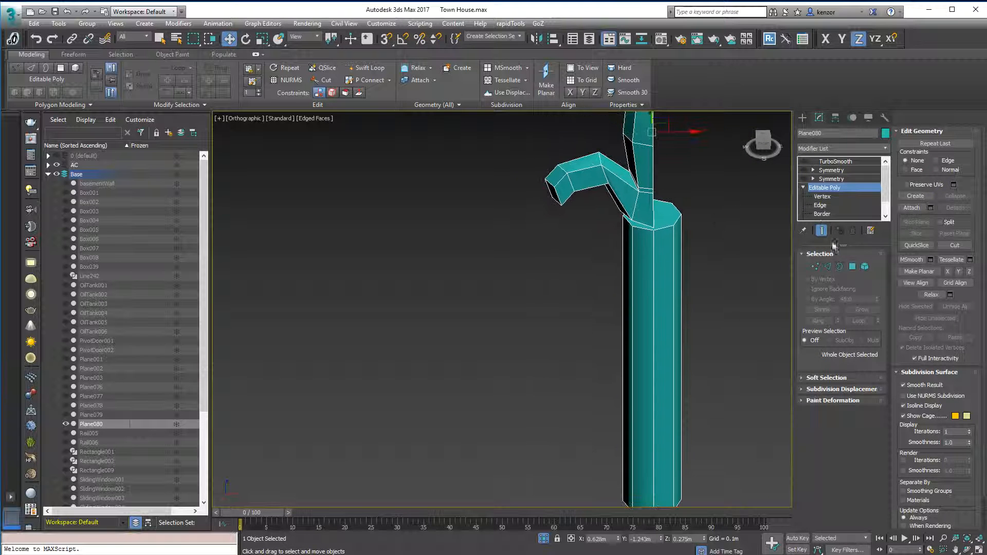
Delete the cylinder's polygons except the two side faces beneath the finial's quarter mesh, leaving the finial itself out of the selection
left_click(851, 266)
middle_click_drag(720, 259, 646, 258, "alt")
left_click(640, 266)
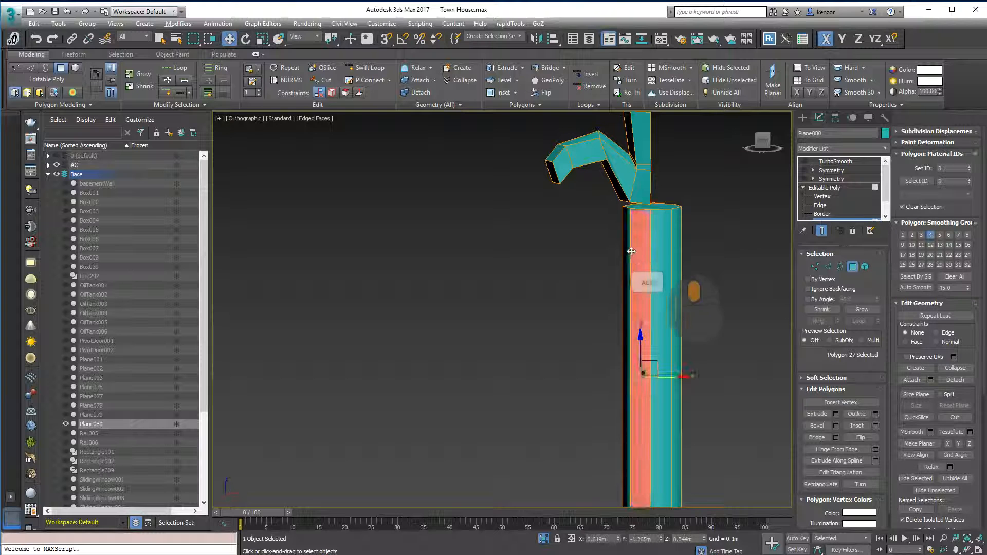
left_click(625, 258, "ctrl")
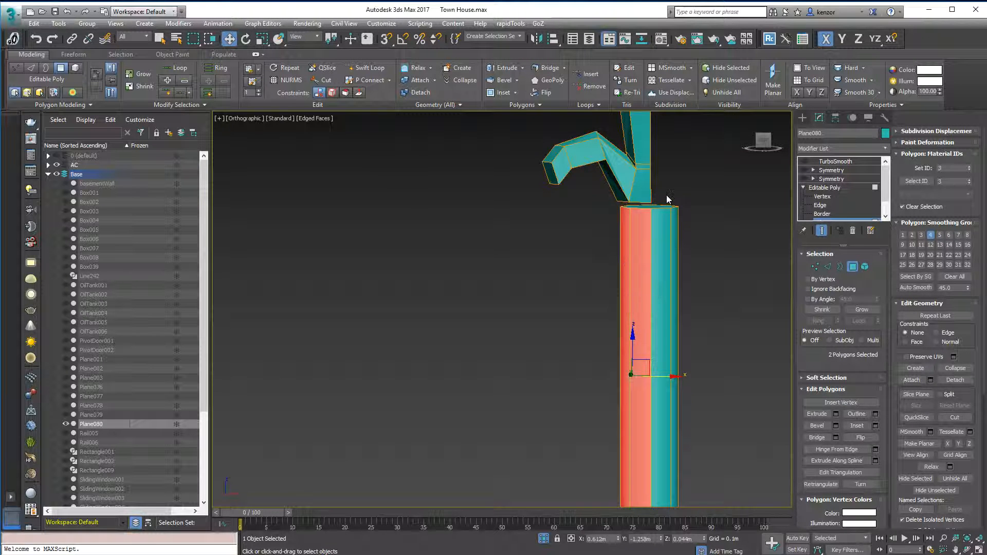
key("ctrl+i")
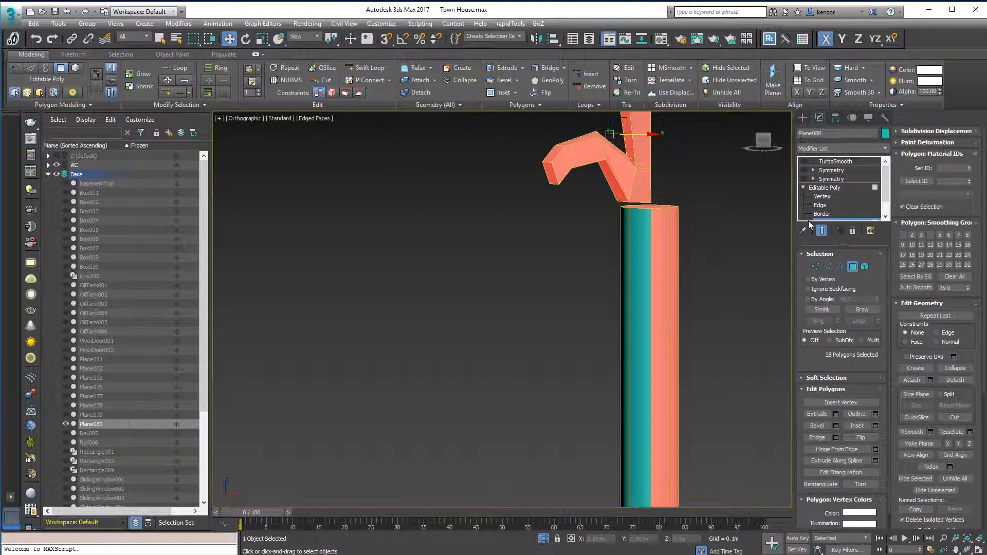
middle_click_drag(704, 258, 688, 325)
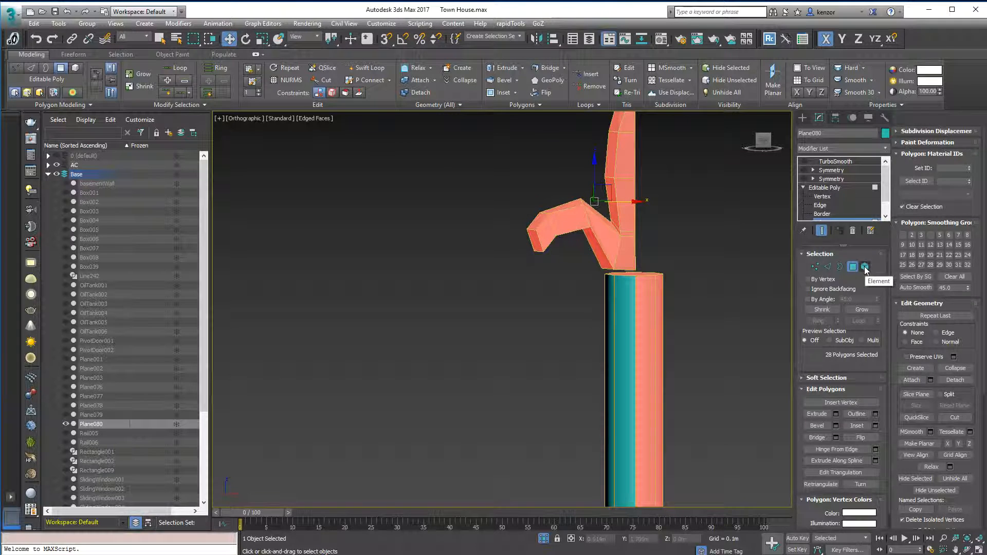
left_click(865, 267)
left_click(629, 240, "alt")
mouse_move(677, 222)
middle_mouse_down("alt")
mouse_move(693, 252)
mouse_move(689, 214)
mouse_move(673, 221)
middle_mouse_up("alt")
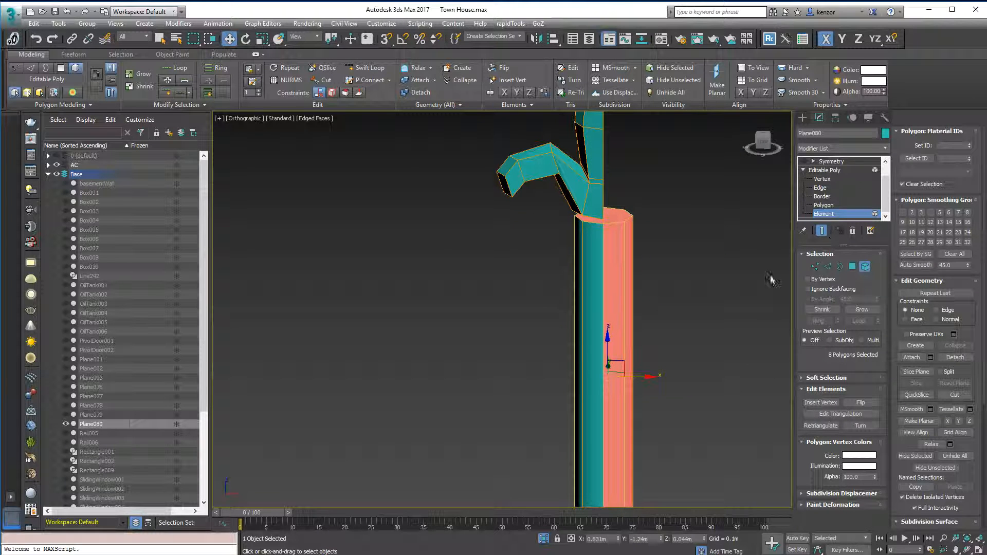
key("ctrl+d")
middle_click_drag(668, 288, 661, 235, "alt")
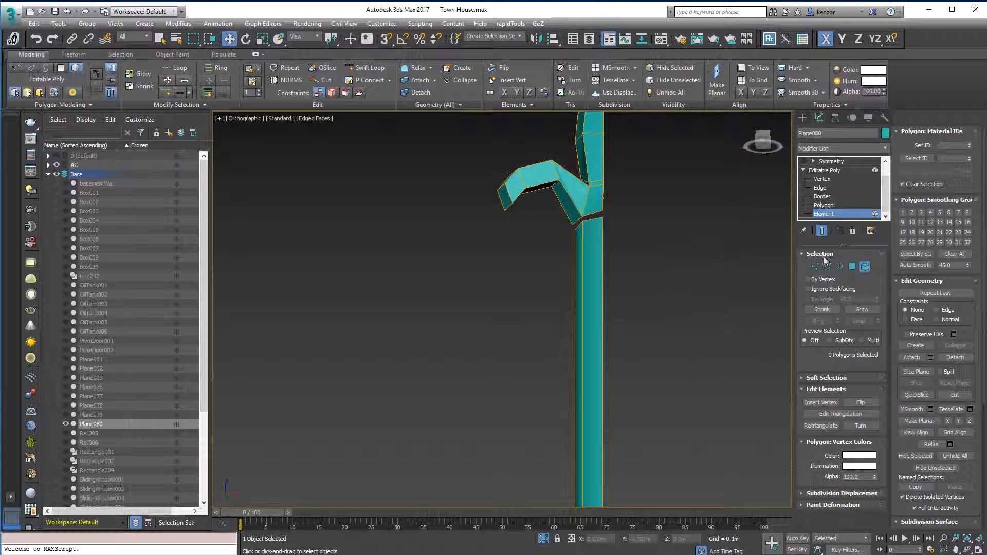
Turn both Symmetry modifiers back on to mirror the quarter mesh into the full finial and shaft
left_click(864, 267)
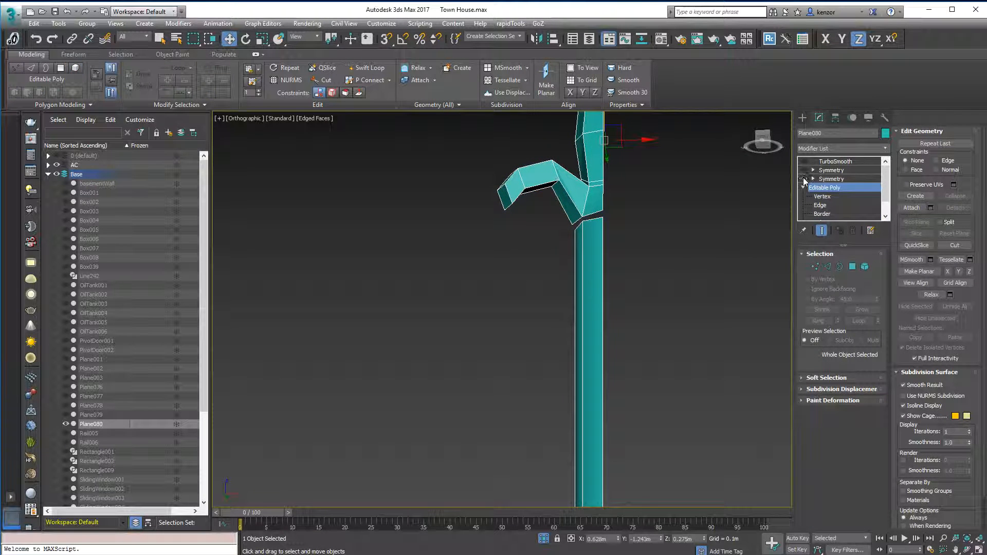
left_click(804, 179)
left_click(804, 170)
middle_click_drag(704, 211, 694, 304, "alt")
middle_click_drag(694, 303, 708, 243, "alt")
middle_click_drag(667, 276, 693, 191, "ctrl+alt")
middle_click_drag(693, 191, 653, 245)
Target Weld three vertices on the finial's bottom rim to the matching vertices at the shaft's top, and save the scene
left_click(816, 267)
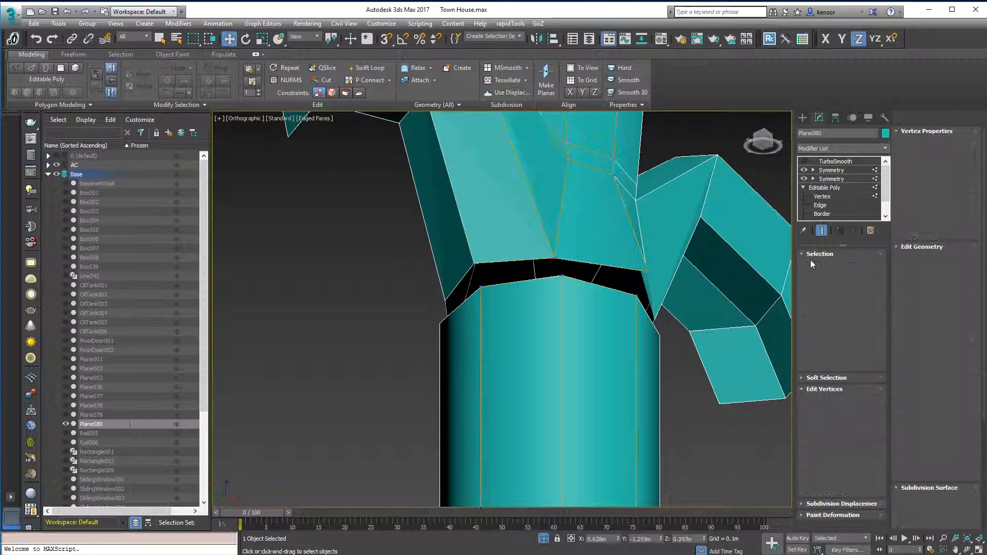
left_click(550, 93)
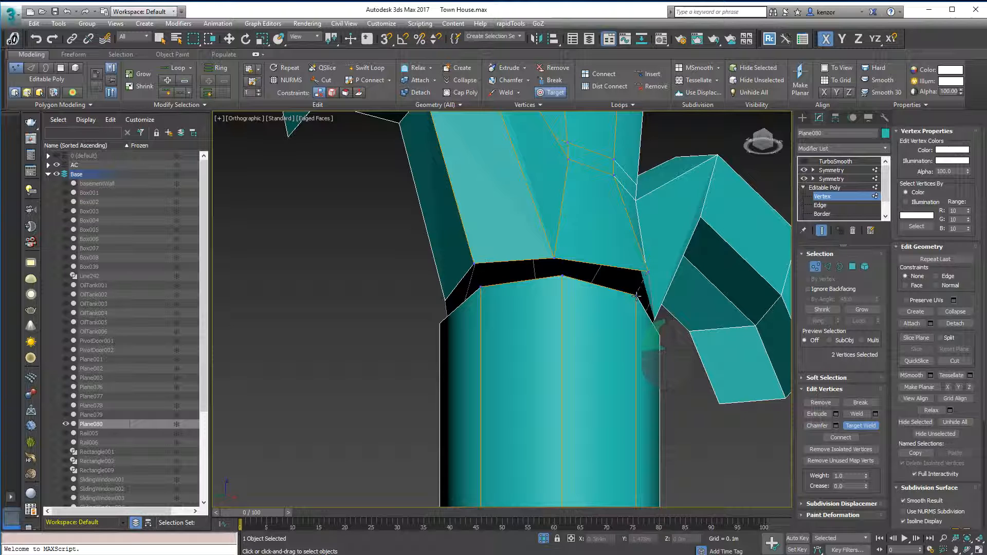
left_click(635, 294)
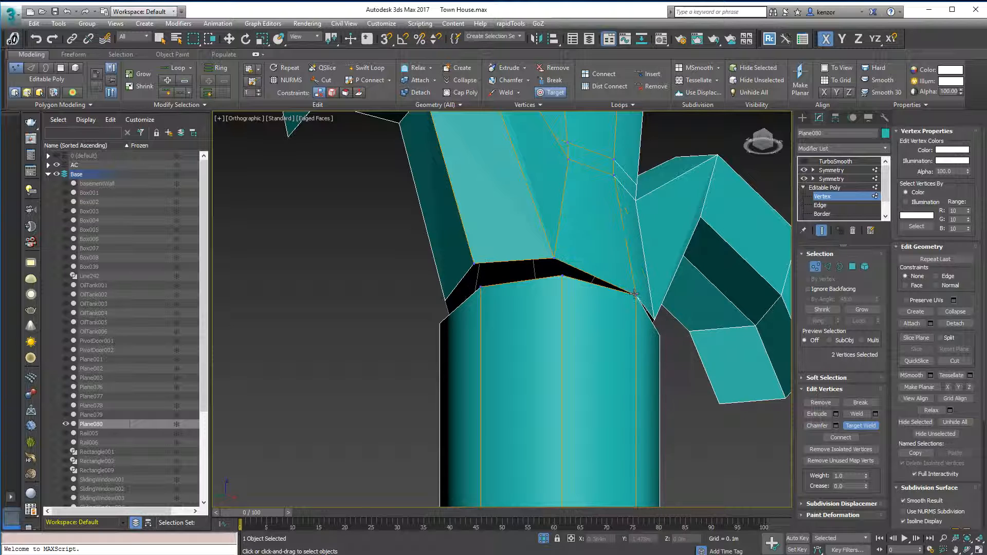
left_click(555, 257)
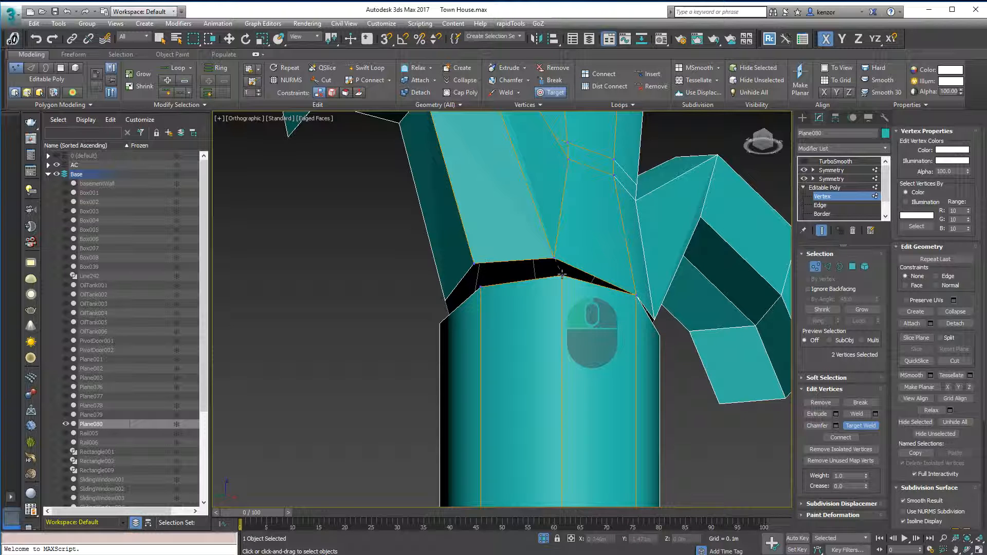
left_click(561, 275)
left_click(474, 264)
left_click(480, 288)
mouse_move(480, 288)
middle_mouse_down("alt")
mouse_move(504, 314)
mouse_move(479, 323)
mouse_move(493, 309)
mouse_move(480, 298)
middle_mouse_up("alt")
scroll(485, 302, "down", 3)
left_click(816, 268)
middle_click_drag(690, 268, 709, 296)
key("ctrl+s")
middle_click_drag(734, 232, 727, 236)
Turn on TurboSmooth to inspect the smoothed joint between finial and shaft, and turn it off again
left_click(741, 233)
left_click(647, 283)
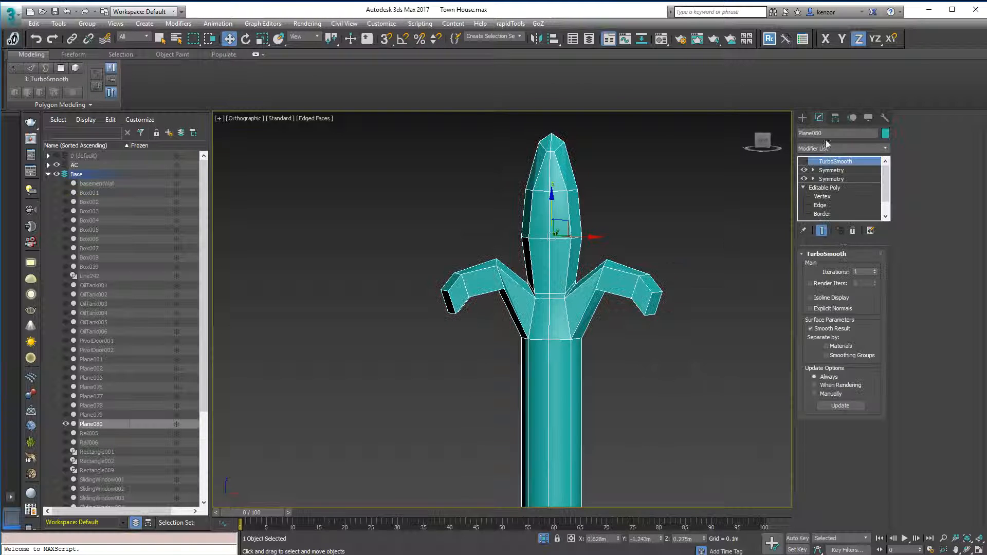
left_click(804, 162)
scroll(624, 277, "down", 2)
scroll(594, 328, "down", 2)
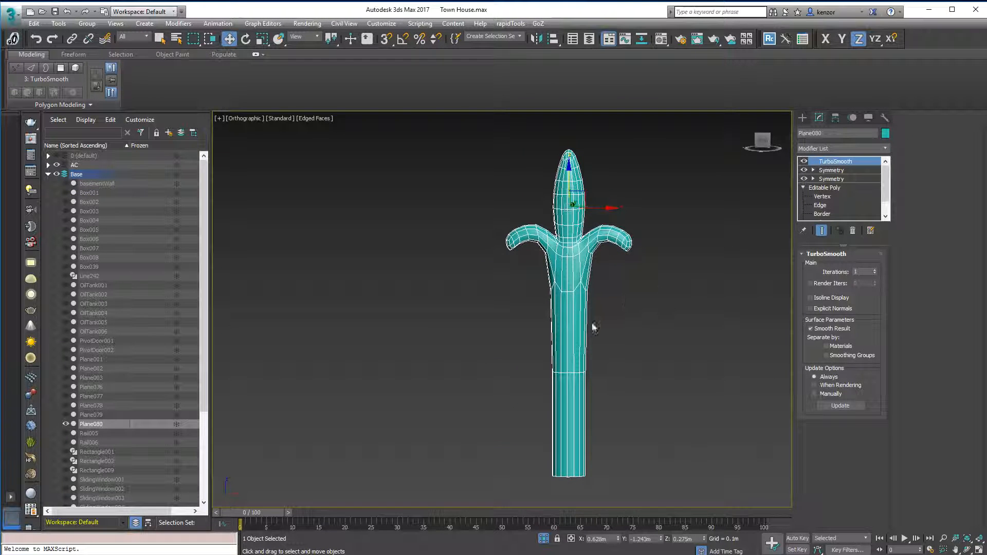
scroll(566, 287, "up", 3)
middle_click_drag(597, 253, 623, 278)
left_click(804, 162)
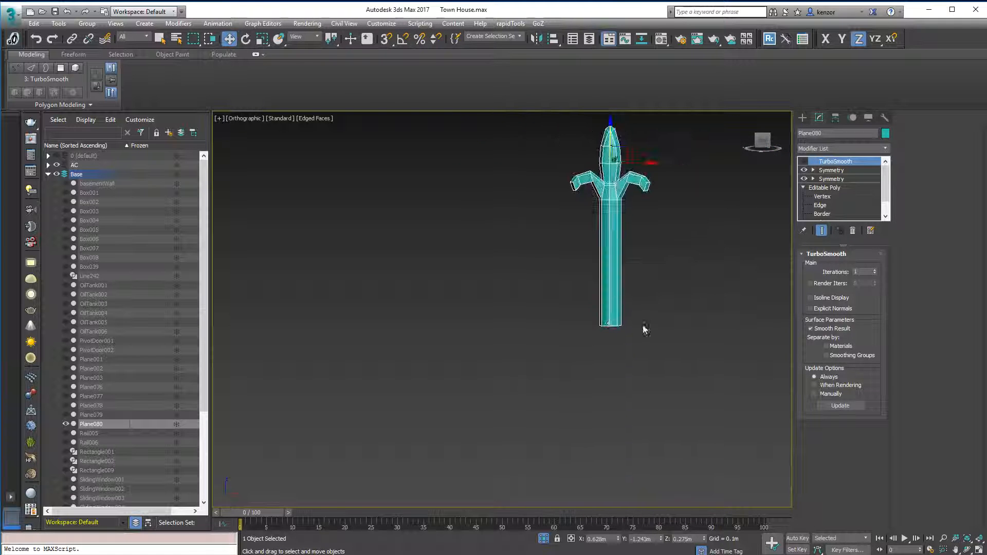
Add a Swift Loop edge loop around the shaft just below the finial joint, and turn TurboSmooth on
middle_click_drag(643, 329, 632, 394)
middle_click_drag(617, 309, 620, 269, "ctrl+alt")
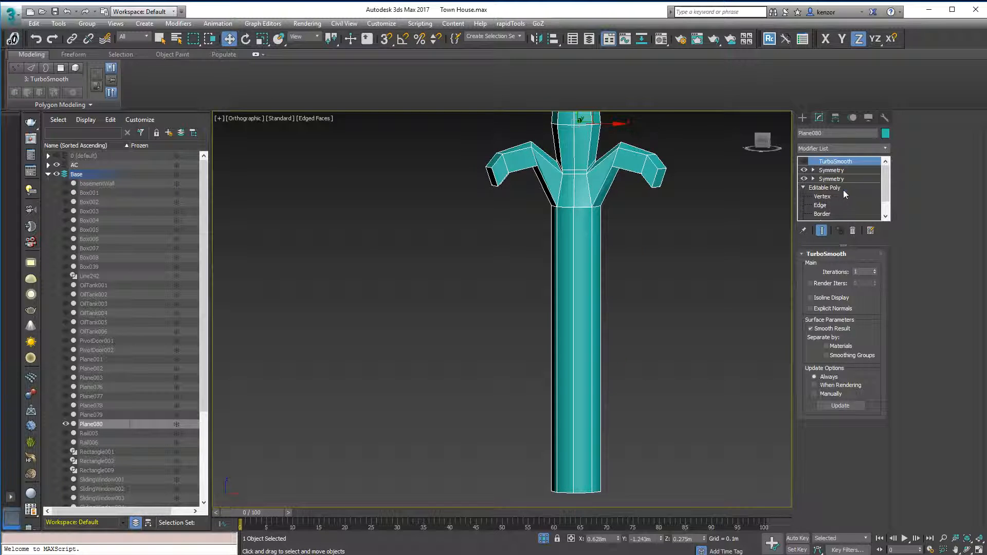
left_click(844, 188)
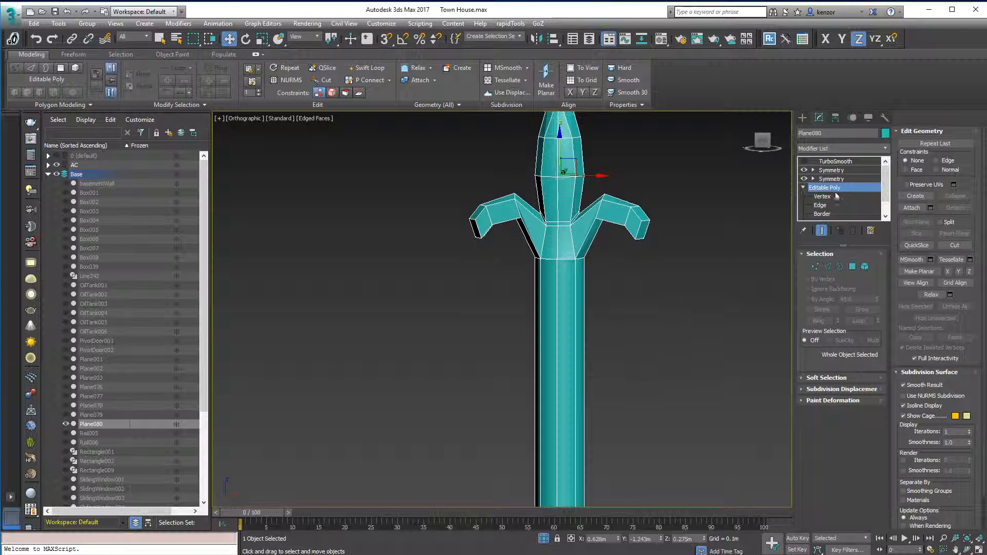
left_click(379, 70)
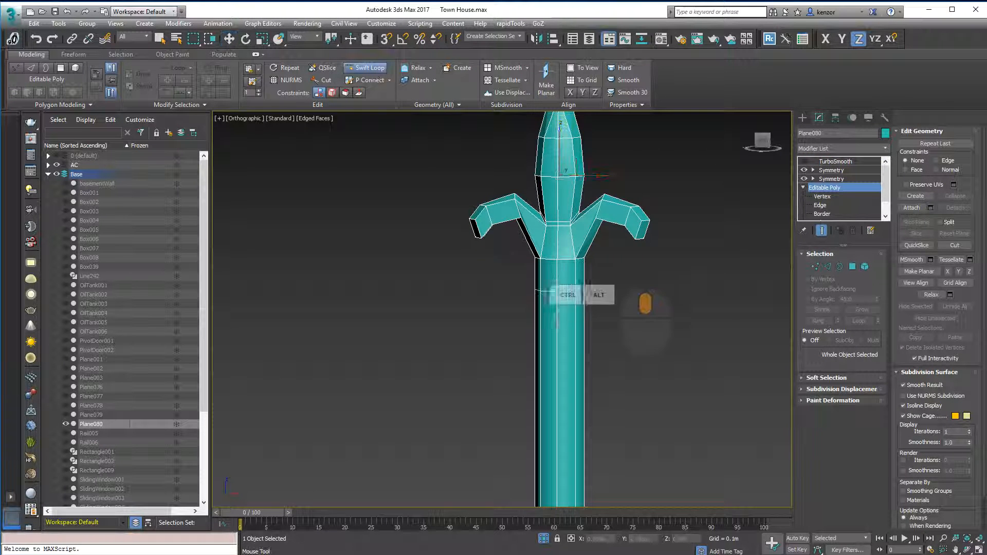
middle_click_drag(549, 263, 558, 250, "ctrl+alt")
left_click(545, 266)
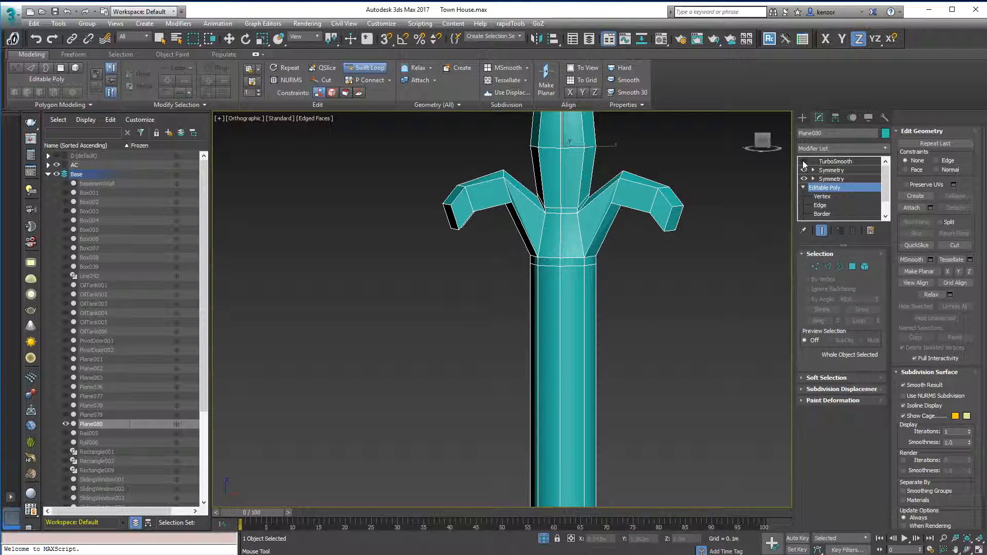
left_click(804, 162)
middle_click_drag(673, 262, 622, 308, "alt")
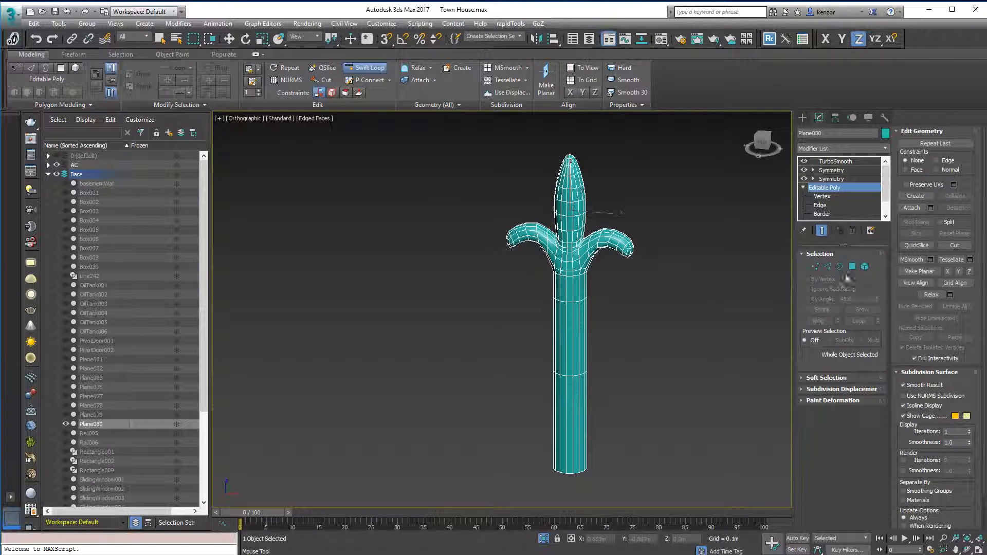
Select the shaft's four polygons below the finial and try to scale them across the shaft's thickness
left_click(865, 266)
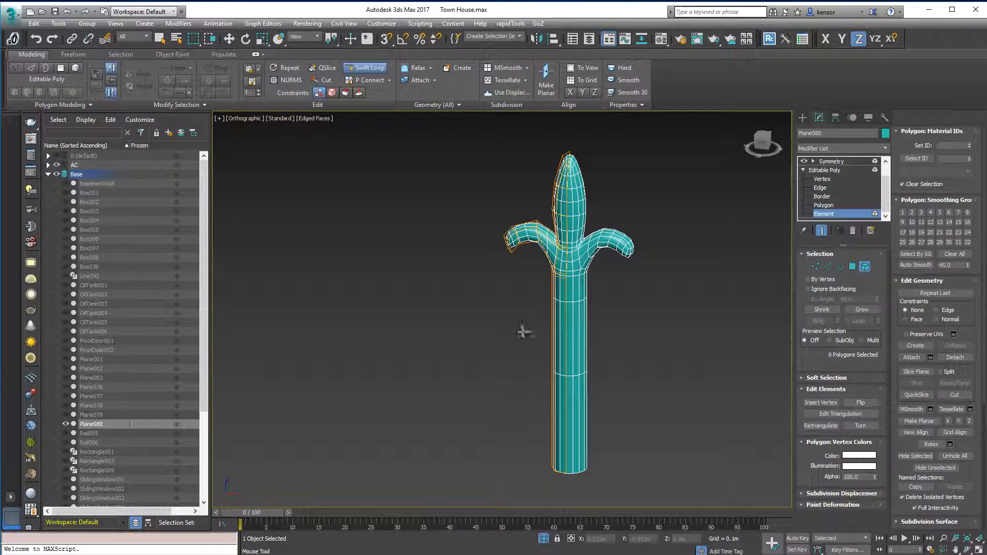
left_click(853, 266)
scroll(590, 288, "up", 1)
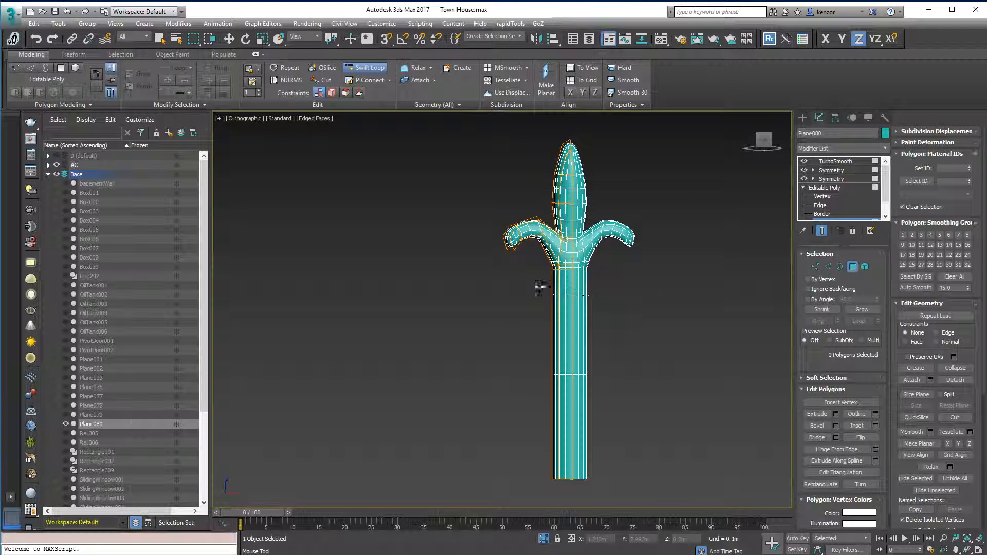
scroll(544, 263, "up", 3)
key("w")
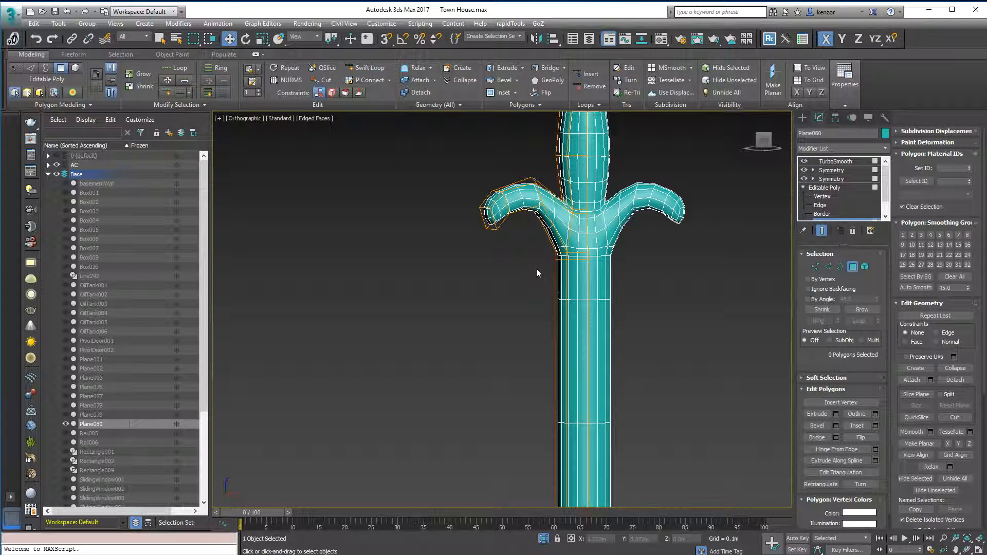
left_click_drag(545, 258, 638, 307)
middle_click_drag(654, 298, 644, 344, "alt")
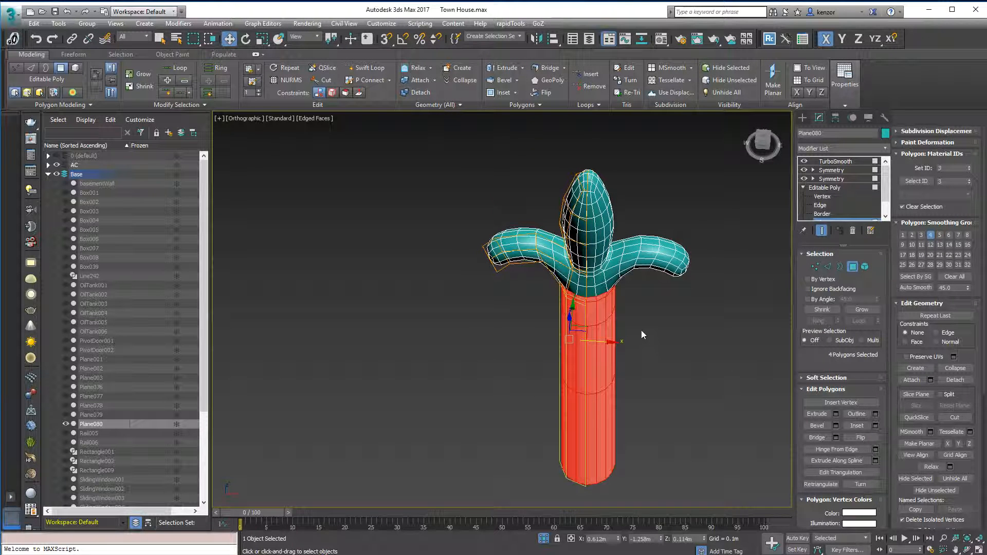
left_click(261, 41)
mouse_move(663, 273)
middle_mouse_down("alt")
mouse_move(704, 329)
mouse_move(656, 289)
middle_mouse_up("alt")
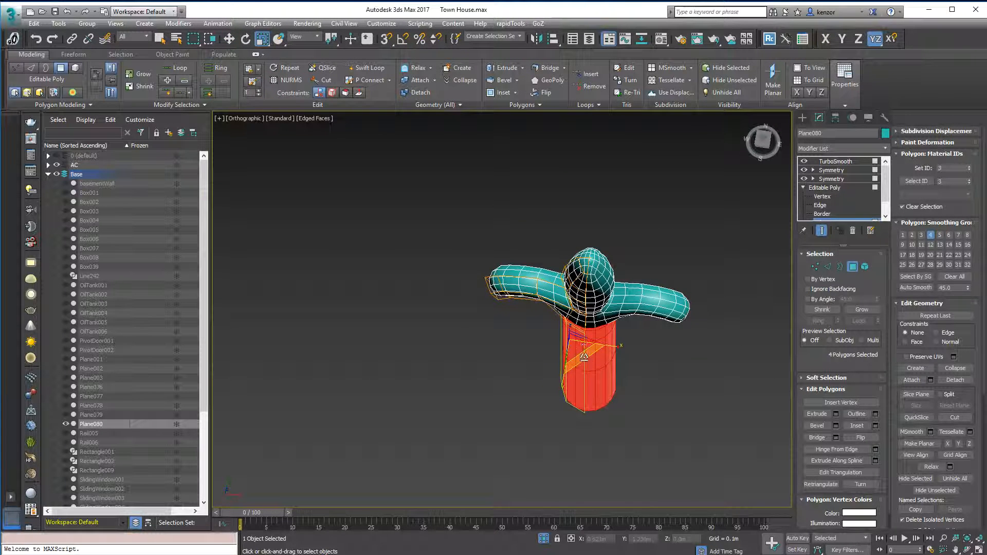
middle_click_drag(622, 360, 603, 344, "alt")
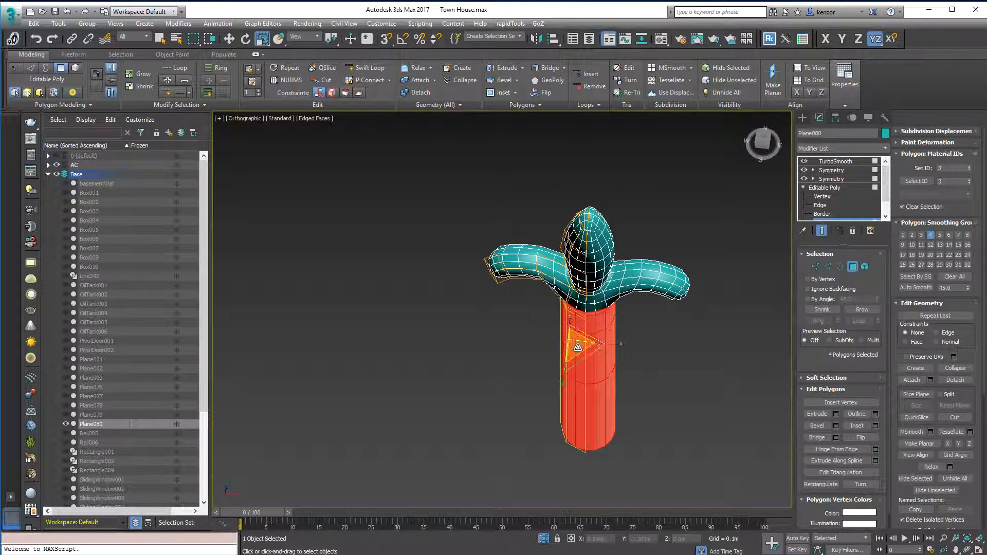
left_click_drag(580, 352, 580, 307)
middle_click_drag(612, 300, 596, 254, "alt")
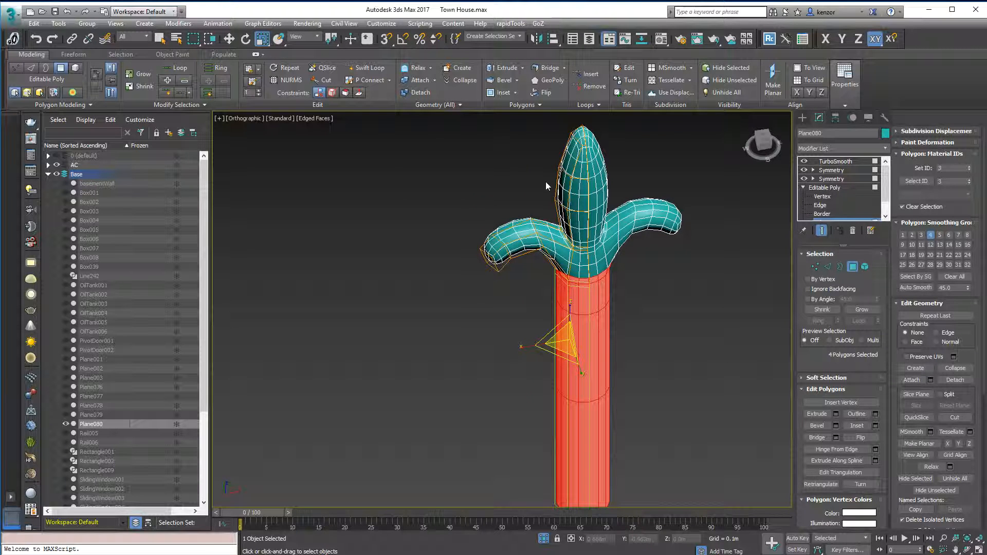
Set the scale tool's reference coordinate system to Parent and its pivot to the transform coordinate center
left_click(317, 37)
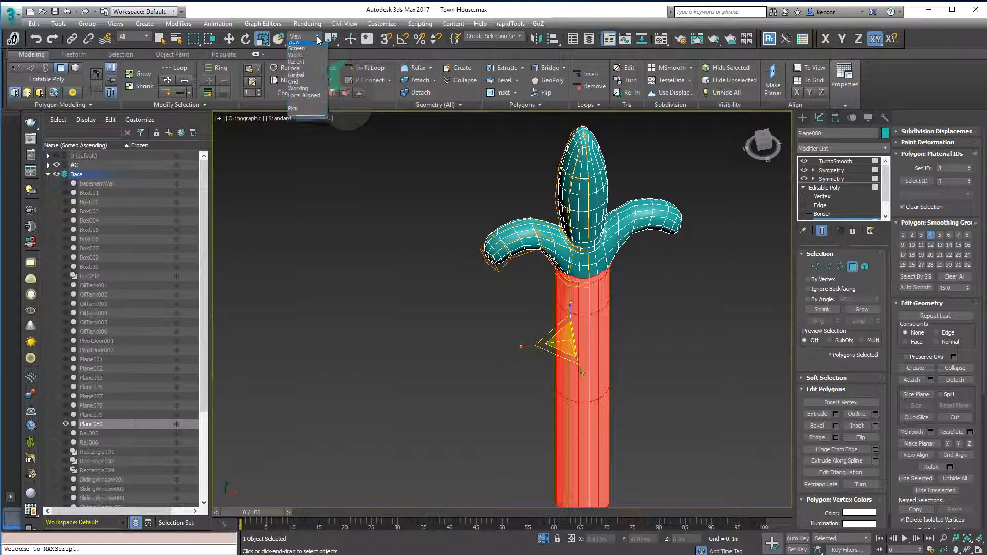
left_click(312, 66)
left_click_drag(331, 39, 337, 78)
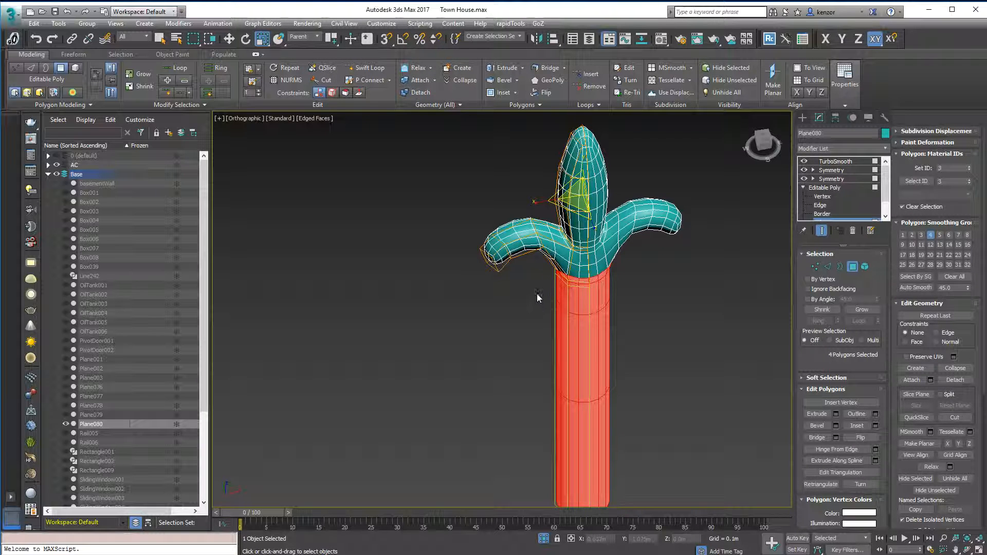
middle_click_drag(694, 265, 647, 304)
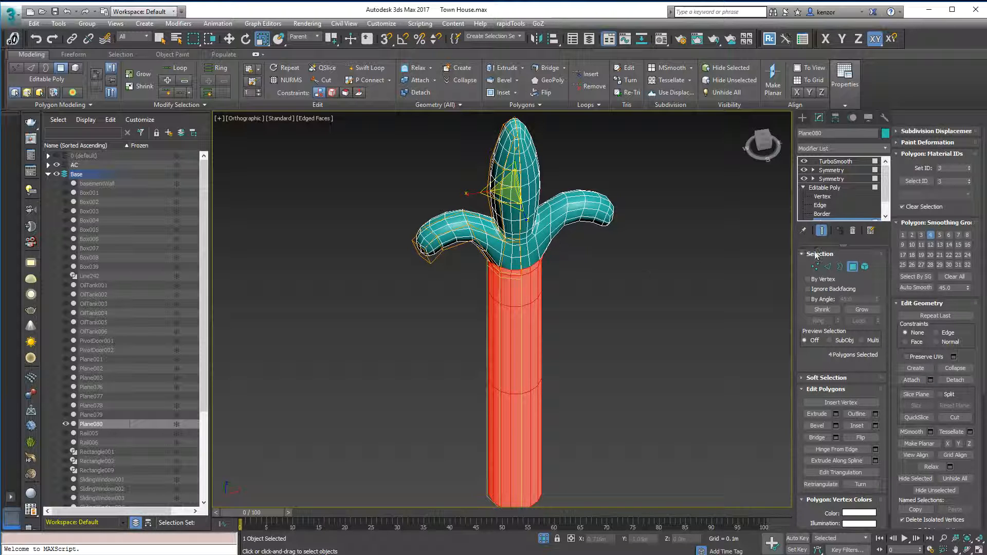
Try the Local reference coordinate system on the shaft's polygons and on a single front polygon, and clear the selection
left_click(304, 36)
left_click(295, 72)
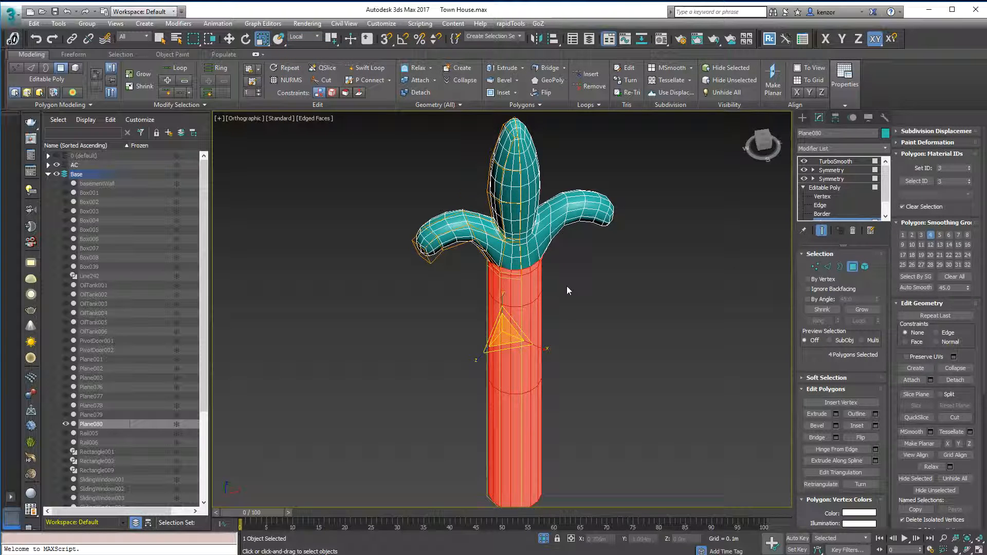
left_click(583, 307)
left_click(510, 318)
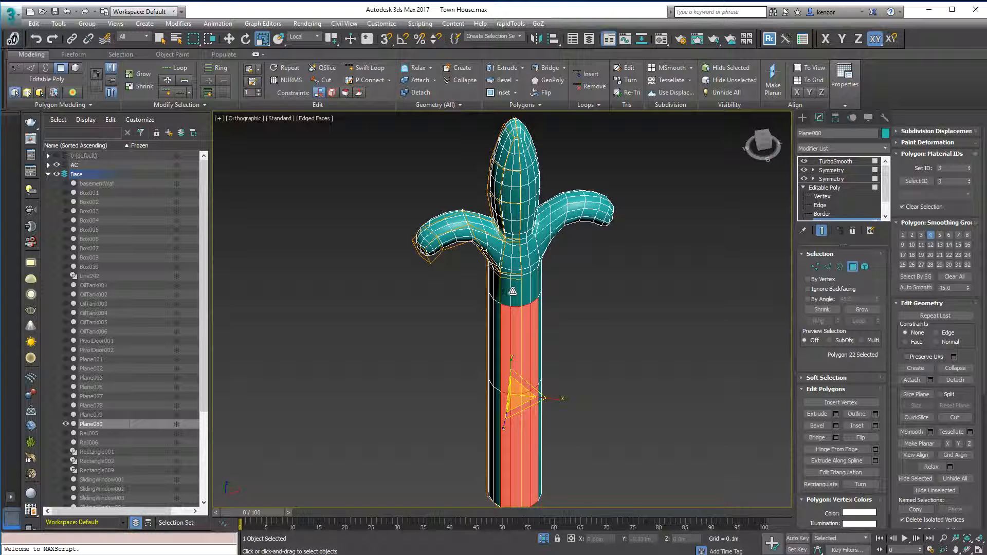
left_click(552, 305)
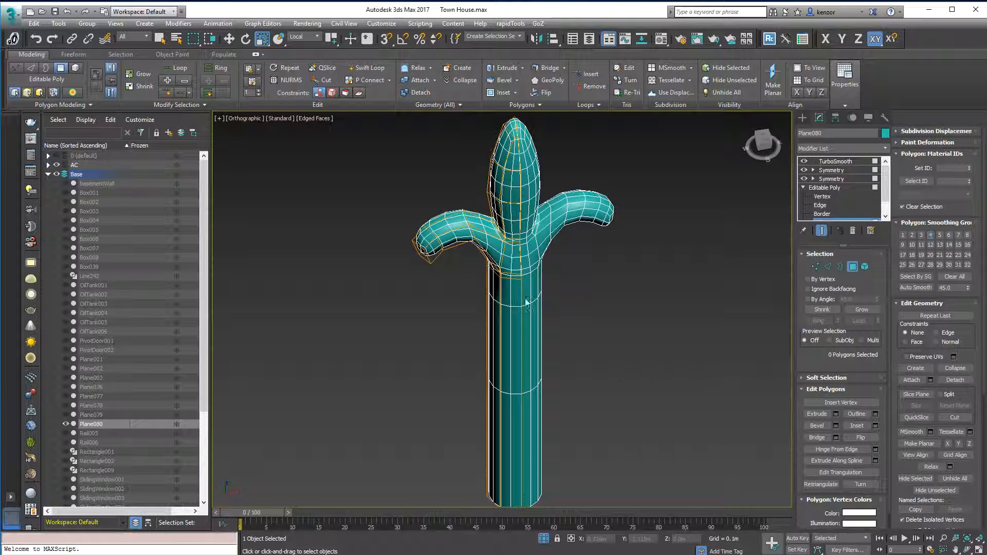
Turn TurboSmooth off, select a front shaft polygon and set the scale tool's reference coordinate system to Parent
left_click(804, 161)
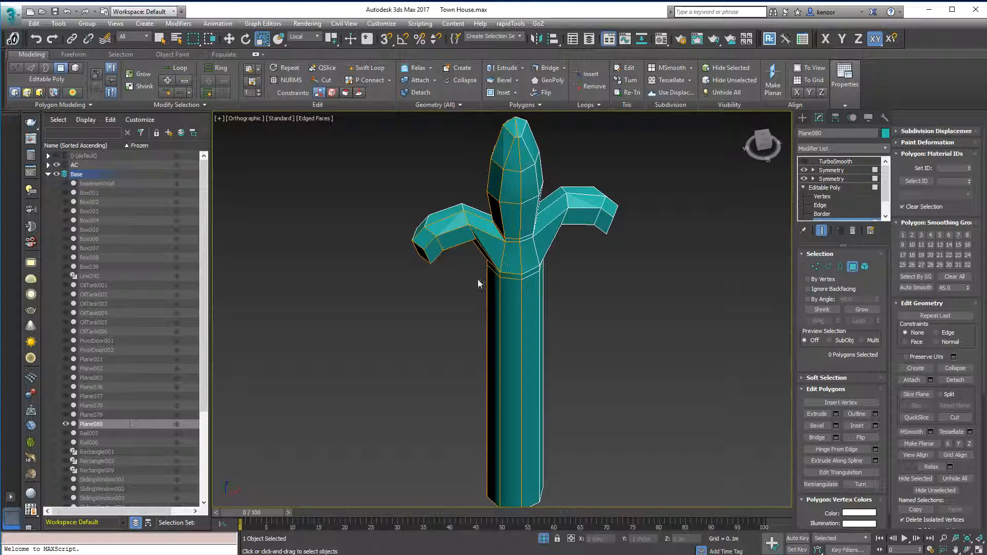
left_click(507, 262)
left_click(493, 303)
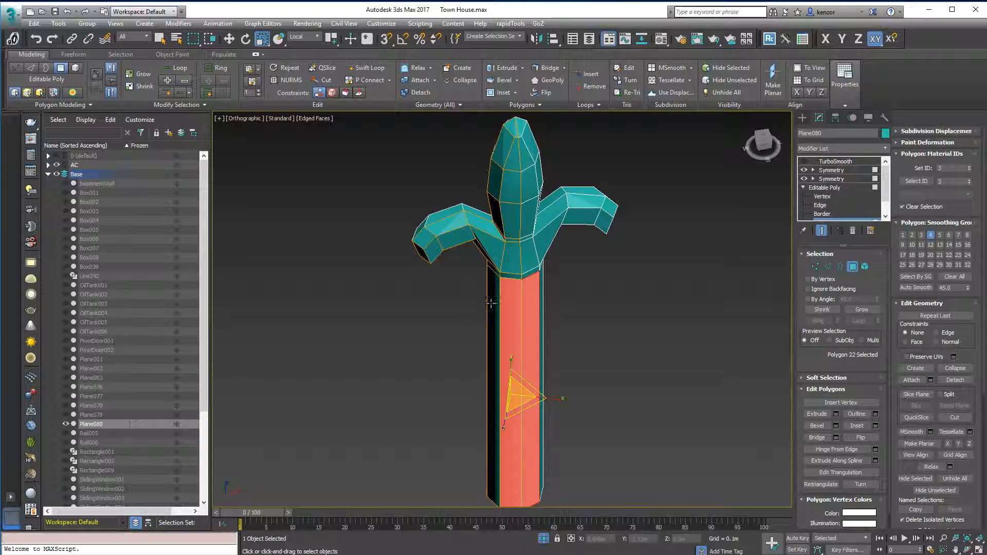
left_click(311, 37)
left_click(306, 67)
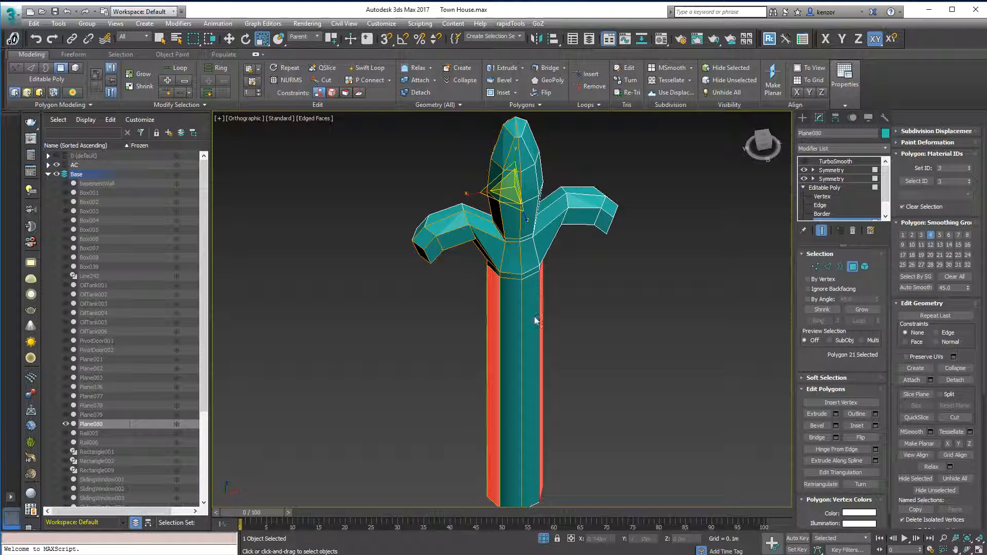
Select all four shaft polygons below the finial and scale them across the shaft's thickness
left_click(514, 333, "ctrl")
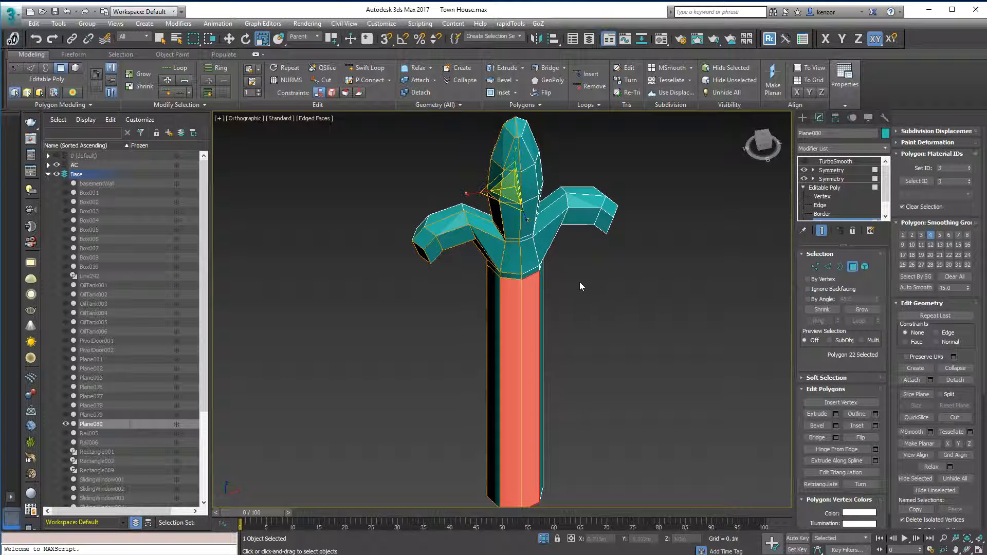
middle_click_drag(579, 263, 558, 237, "alt")
left_click(568, 336, "ctrl")
left_click_drag(520, 222, 516, 212)
middle_click_drag(517, 214, 540, 210, "alt")
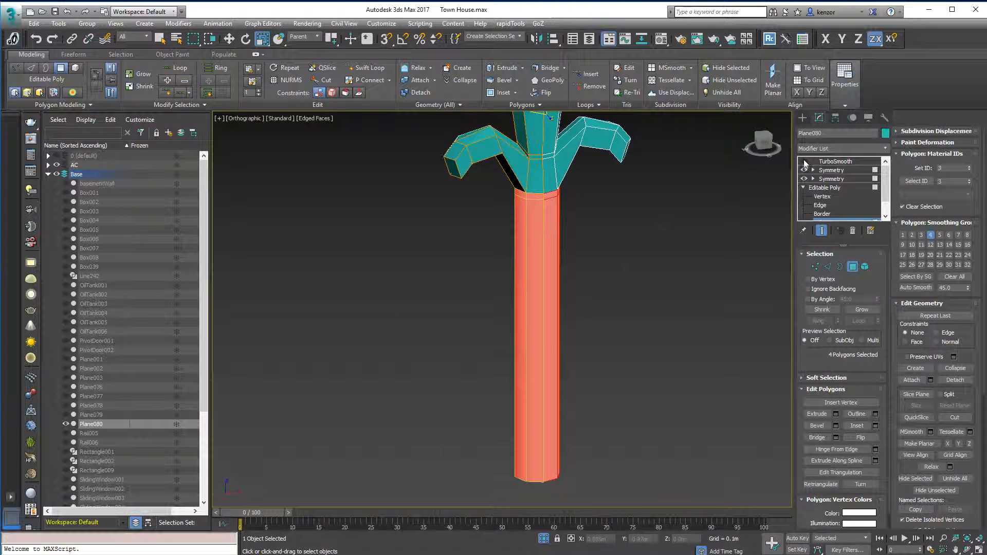
Turn TurboSmooth on, and select and rescale the polygons of the finial's central spear
left_click(804, 162)
middle_click_drag(594, 236, 569, 278, "alt")
middle_click_drag(570, 278, 524, 281, "alt")
scroll(636, 222, "up", 4)
middle_click_drag(637, 222, 590, 222, "alt")
middle_click_drag(590, 222, 612, 284)
left_click_drag(568, 356, 570, 351)
middle_click_drag(584, 329, 573, 293, "alt")
left_click_drag(582, 348, 565, 348)
middle_click_drag(588, 302, 636, 243, "alt")
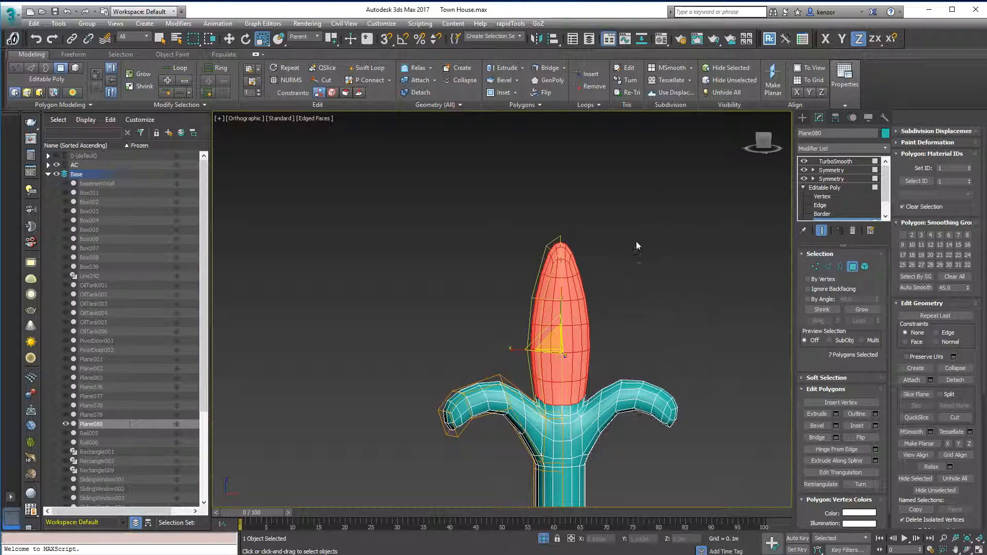
Select the vertices at the top of the central spear and move them up to lengthen its point
left_click(815, 266)
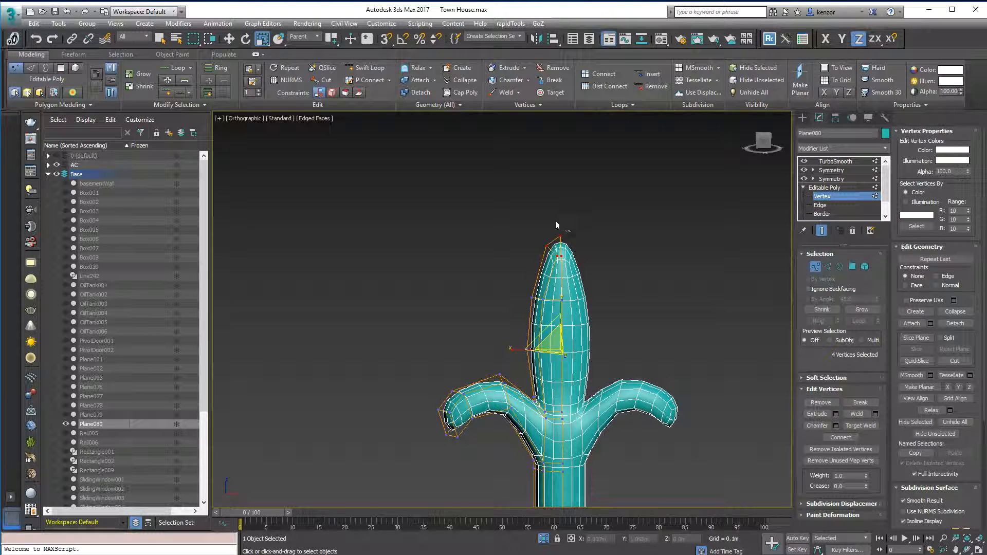
key("w")
left_click_drag(555, 218, 557, 191)
Select the vertices where the central spear meets the side arms and move them down to reshape the joint
middle_click_drag(550, 361, 581, 265)
scroll(581, 265, "up", 4)
left_click_drag(554, 309, 622, 345)
middle_click_drag(595, 267, 653, 291, "alt")
scroll(613, 251, "down", 4)
scroll(634, 288, "up", 5)
left_click_drag(587, 287, 635, 304)
middle_click_drag(637, 304, 667, 305, "alt")
left_click_drag(608, 280, 603, 303)
middle_click_drag(601, 305, 529, 281, "alt")
scroll(539, 284, "down", 2)
scroll(494, 277, "down", 2)
In the Front view, move the two underside vertices near the curled arm's tip up and slightly outward to thin the end
left_click(771, 145)
scroll(545, 298, "up", 5)
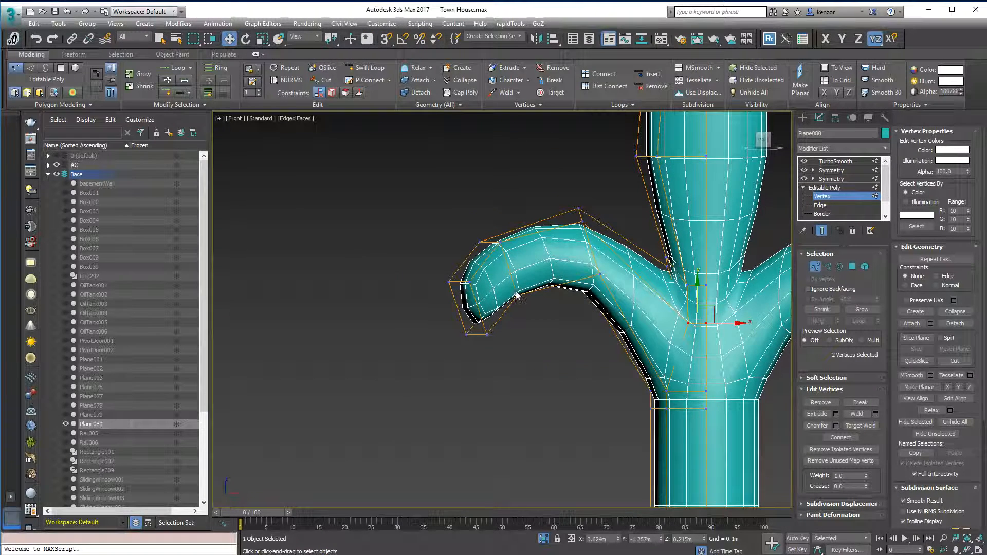
left_click(488, 333, "ctrl")
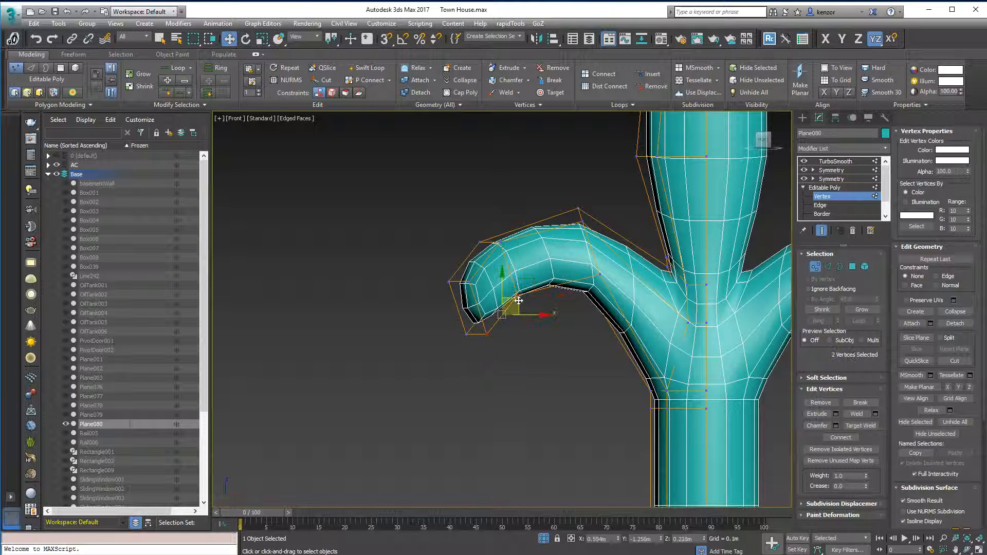
left_click_drag(517, 300, 508, 279)
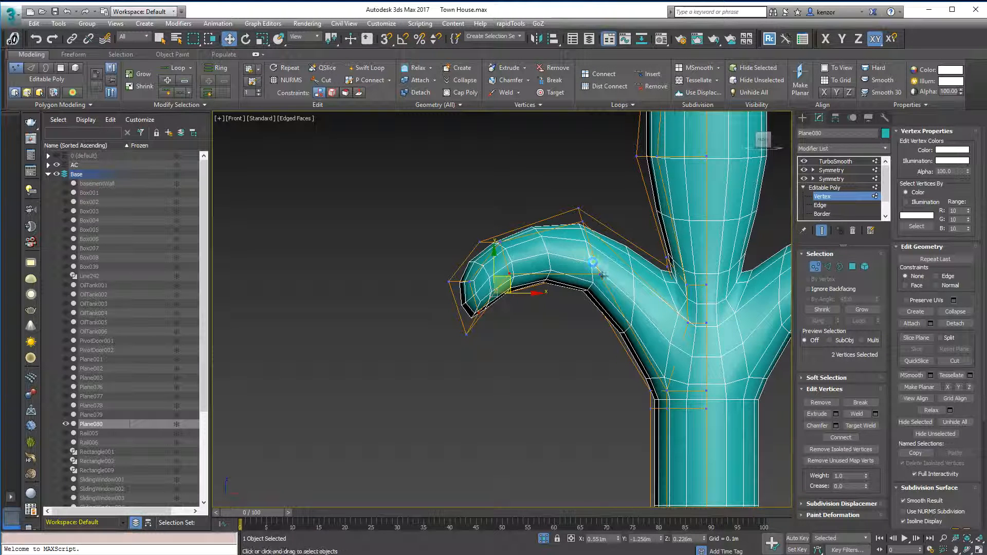
Reposition the two control vertices along the curled arm's upper edge to smooth its arch
left_click(578, 210)
left_click_drag(596, 200, 607, 213)
left_click(479, 242)
left_click_drag(490, 227, 504, 214)
middle_click_drag(537, 221, 463, 243)
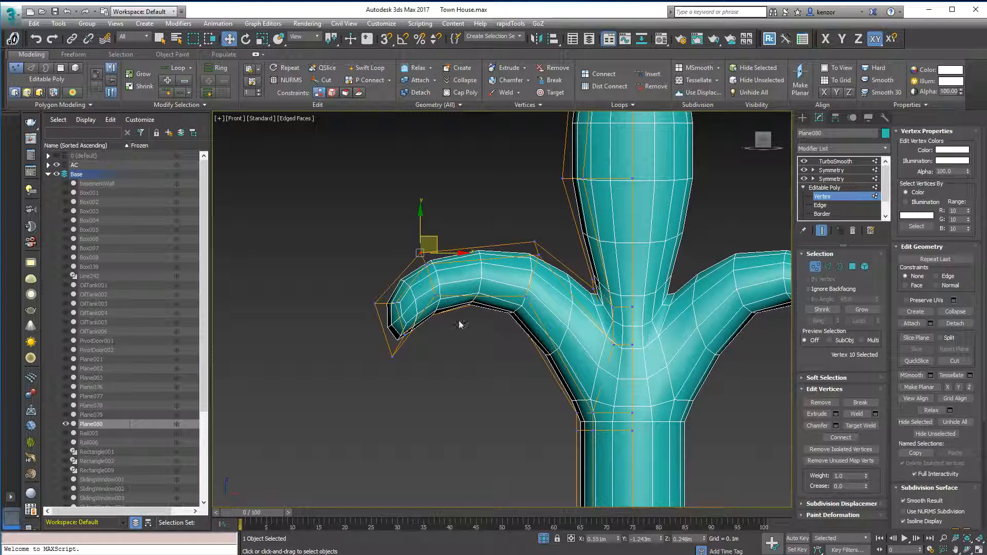
Move the arm's outer end vertices inward, and adjust the two vertices at its tip to taper the curl
left_click_drag(383, 306, 406, 303)
middle_click_drag(405, 304, 503, 398, "alt")
left_click(535, 400)
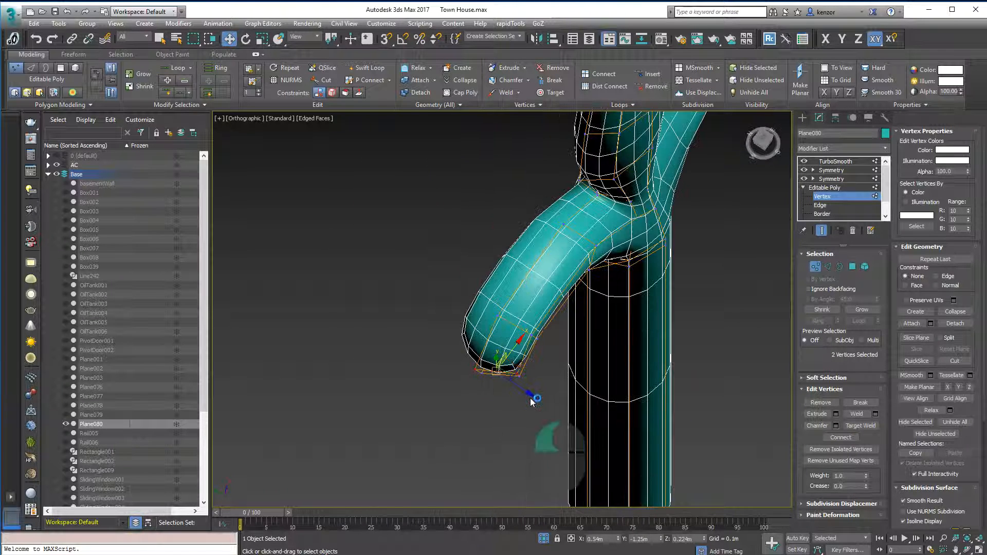
left_click_drag(508, 375, 506, 369)
mouse_move(505, 369)
middle_mouse_down("alt")
mouse_move(499, 334)
mouse_move(529, 277)
mouse_move(519, 309)
mouse_move(536, 338)
mouse_move(631, 290)
middle_mouse_up("alt")
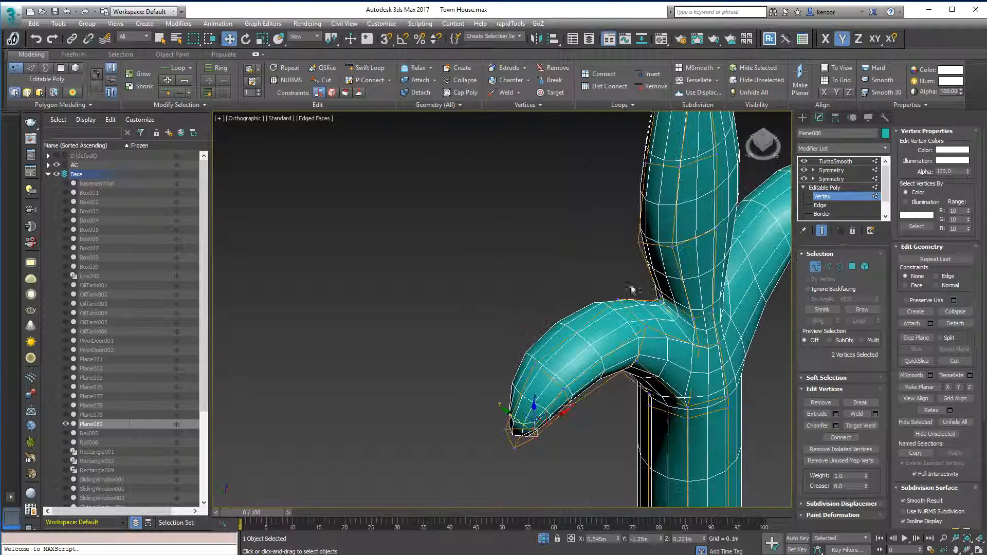
Leave sub-object editing, deselect the mesh and examine the whole finial and shaft
left_click(853, 267)
left_click(651, 398)
middle_click_drag(651, 398, 533, 316, "alt")
scroll(589, 259, "down", 4)
middle_click_drag(533, 317, 416, 339)
left_click(853, 270)
middle_click_drag(632, 269, 653, 203)
left_click(696, 233)
middle_click_drag(696, 233, 632, 324, "alt")
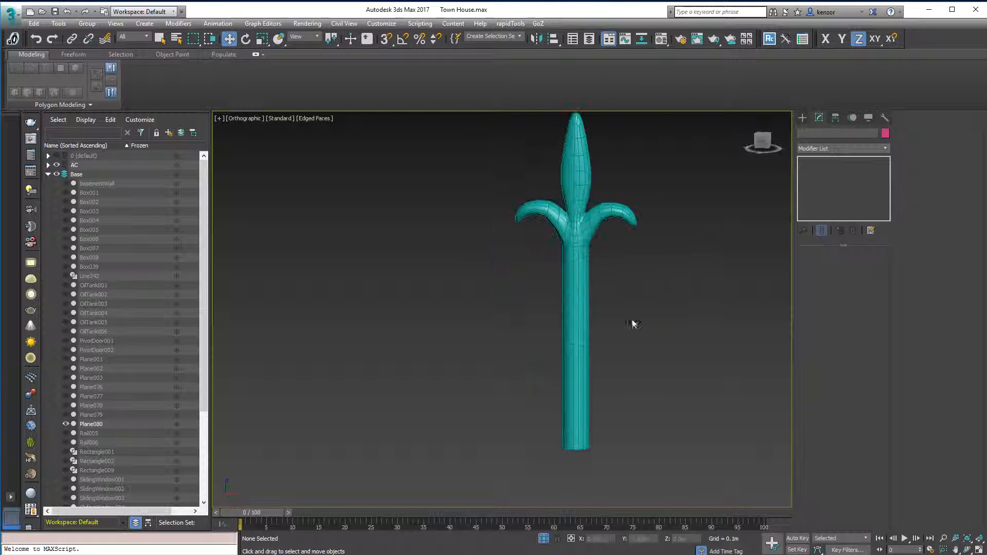
In the Front view, select the shaft's bottom vertices, move them down to lengthen the shaft, and return to TurboSmooth
left_click(580, 292)
left_click(763, 142)
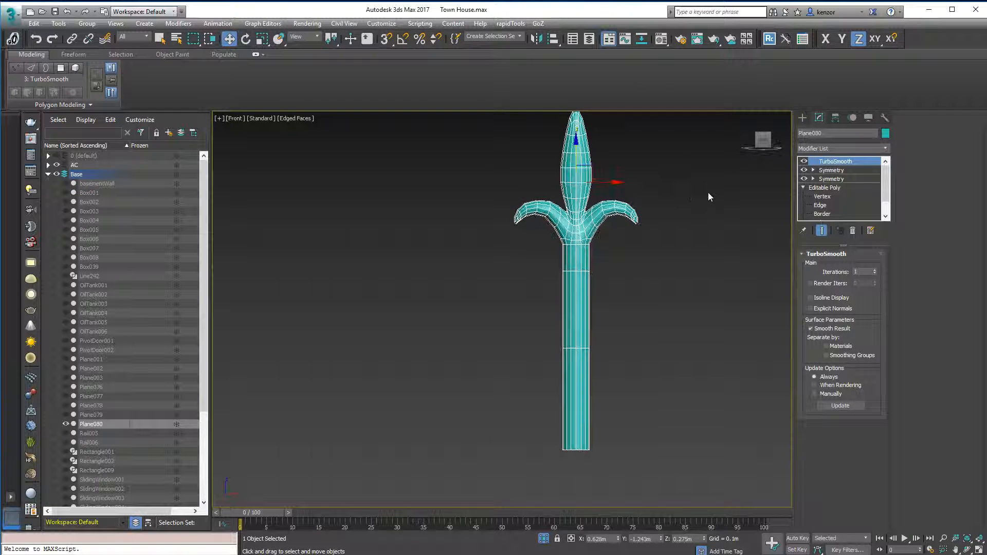
left_click(822, 197)
left_click_drag(612, 355, 644, 440)
left_click(818, 270)
middle_click_drag(755, 255, 666, 280)
left_click(871, 161)
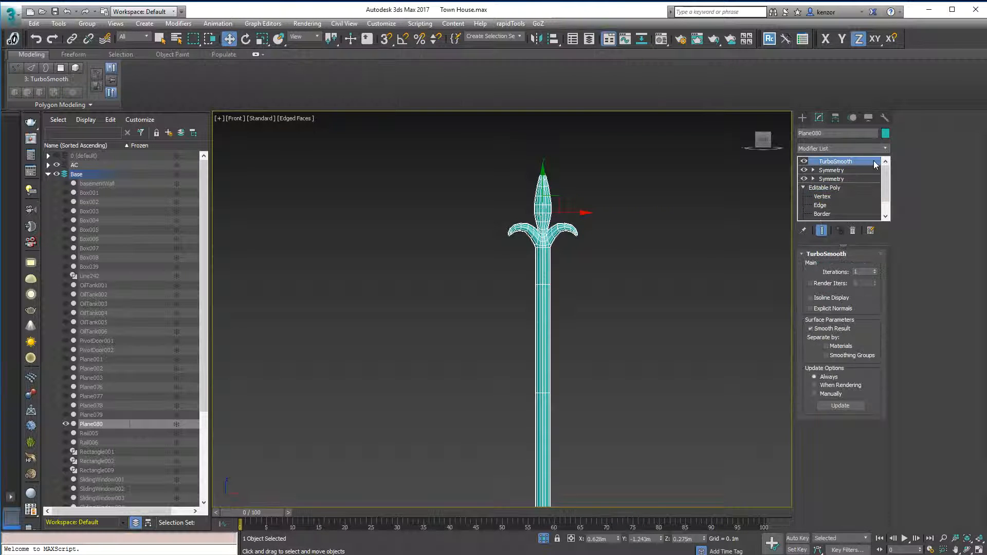
Add a Clone modifier above TurboSmooth and set the number of clones to 14
left_click(886, 148)
key("c")
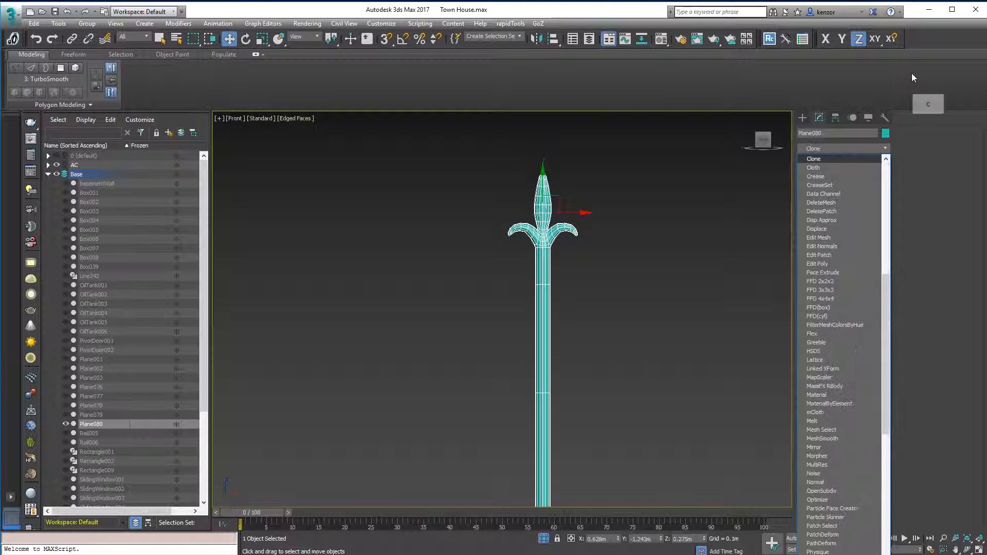
key("Return")
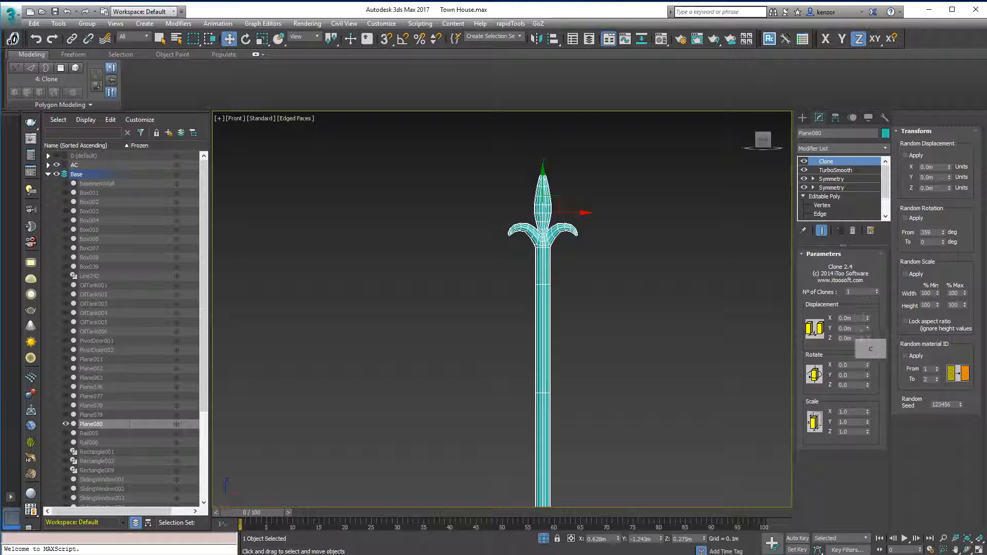
left_click_drag(877, 291, 876, 281)
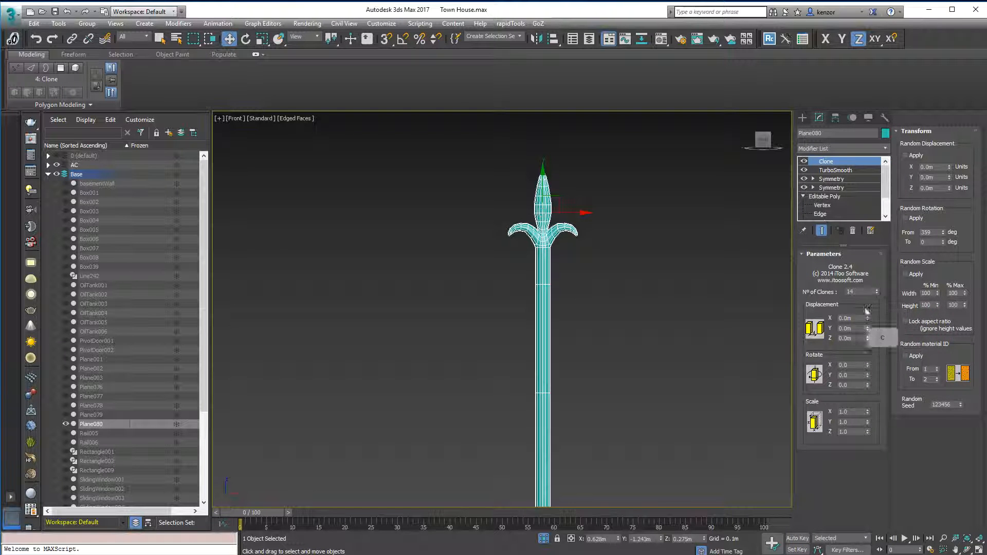
Space the railing clones with an X displacement of 0.252 m
left_click_drag(867, 318, 892, 104)
scroll(751, 267, "down", 2)
middle_click_drag(556, 292, 464, 313)
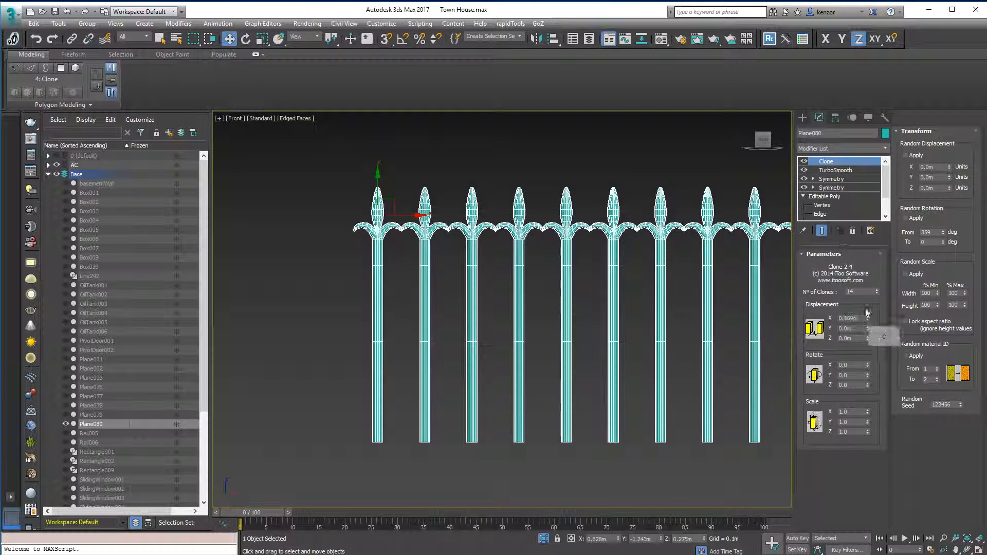
left_click_drag(867, 319, 868, 297)
middle_click_drag(707, 270, 617, 303, "alt")
Select the base mesh's bottom shaft vertices and move them down to lengthen all the railings
left_click(822, 205)
left_click_drag(523, 357, 614, 408)
left_click_drag(554, 341, 554, 437)
middle_click_drag(521, 355, 486, 275)
middle_click_drag(486, 275, 516, 330, "alt")
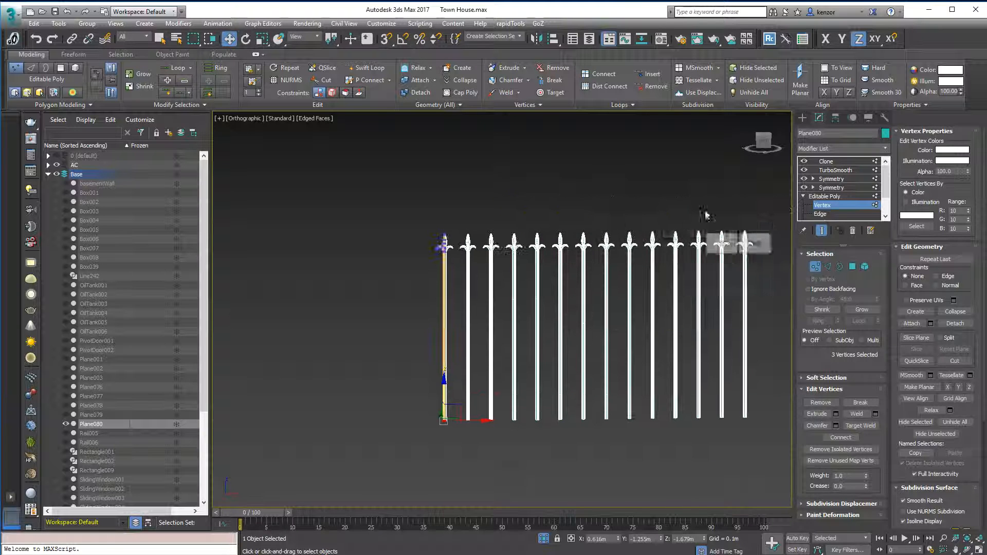
Hide the edged faces in the viewport, clear the vertex selection and leave vertex editing
key("F5")
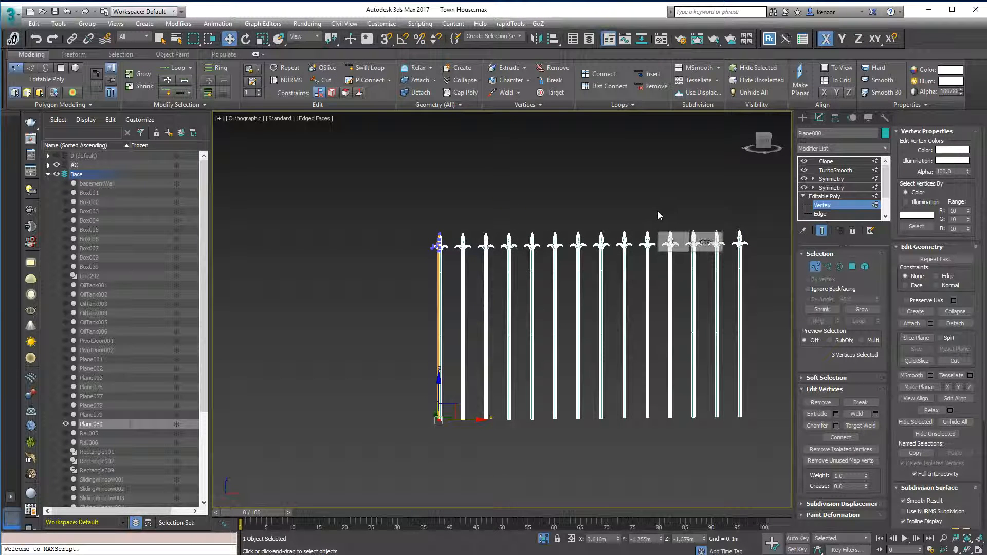
key("F4")
middle_click_drag(655, 211, 649, 214, "alt")
left_click(676, 221)
left_click(815, 267)
key("F7")
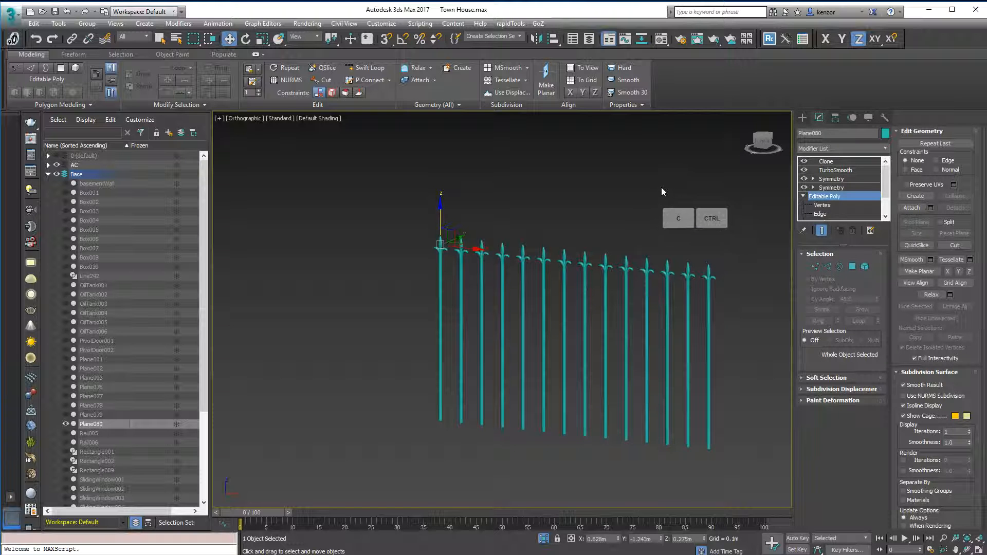
View the railings through Camera001, deselect them and frame the whole row in the Front view
key("c")
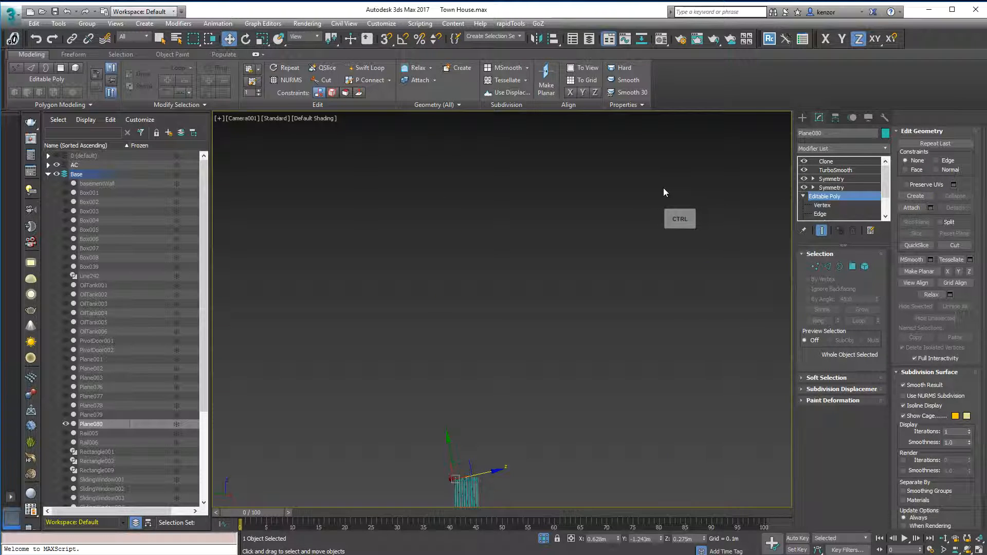
key("ctrl+z")
key("ctrl+z")
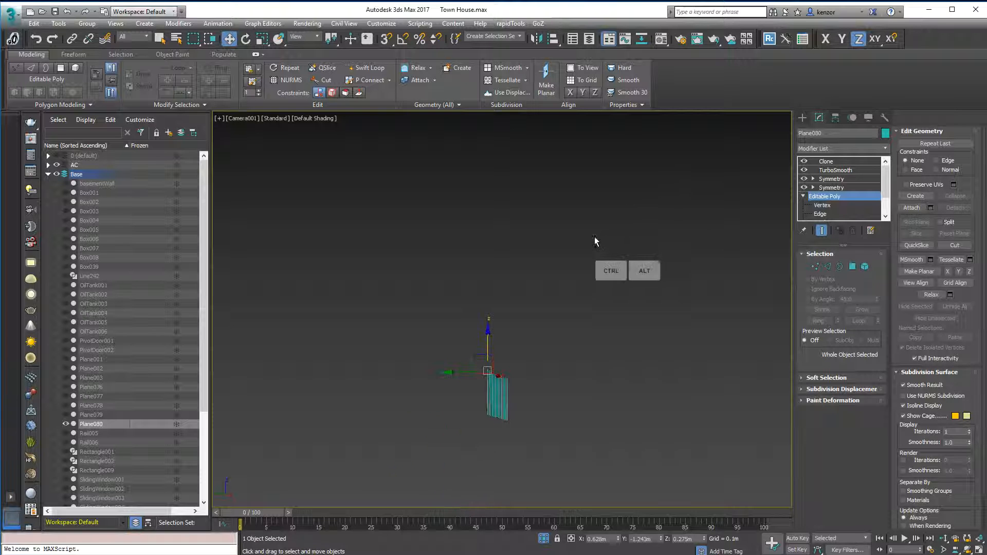
left_click(650, 217)
key("f")
key("z")
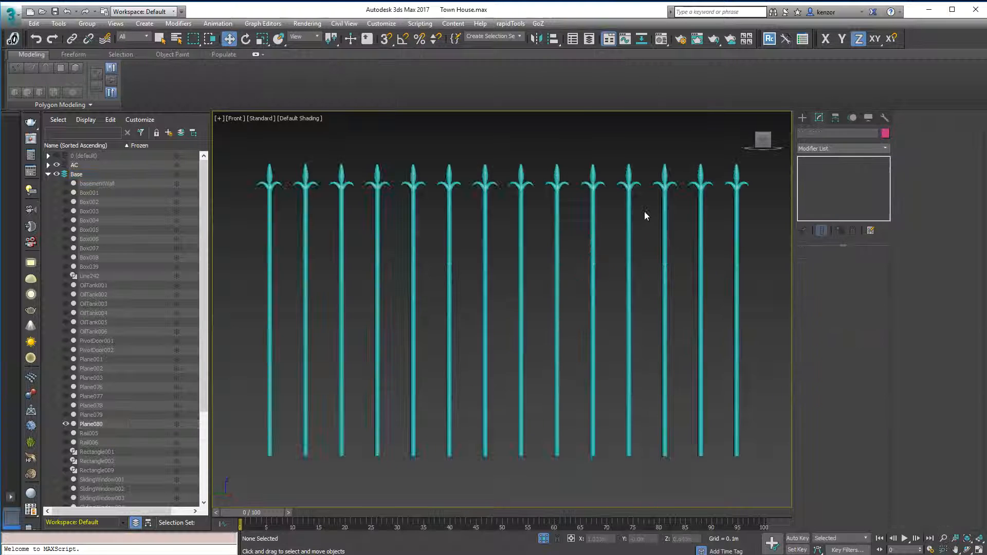
scroll(632, 215, "down", 5)
scroll(600, 194, "up", 2)
middle_click_drag(601, 194, 605, 199)
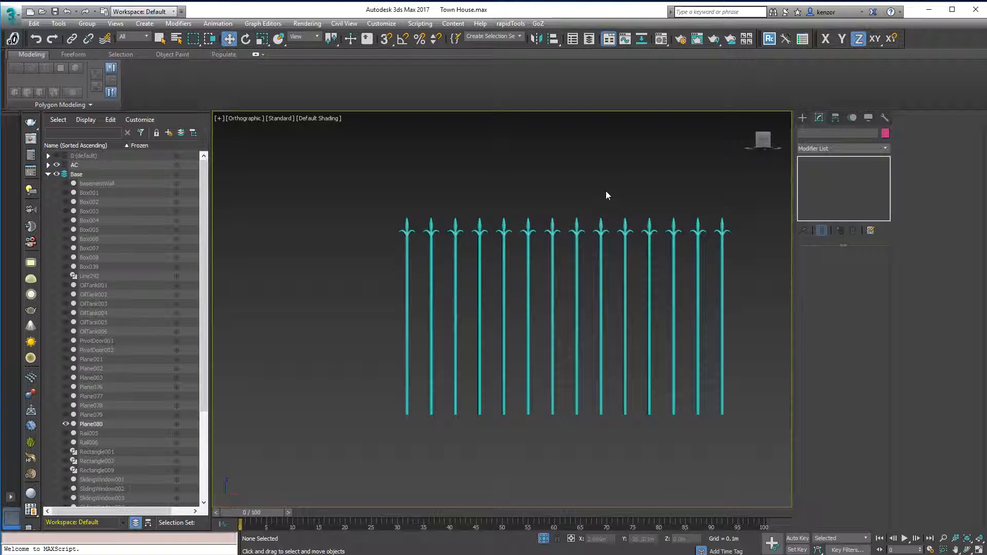
Select the railing row and orbit around to inspect it from the side
key("ctrl")
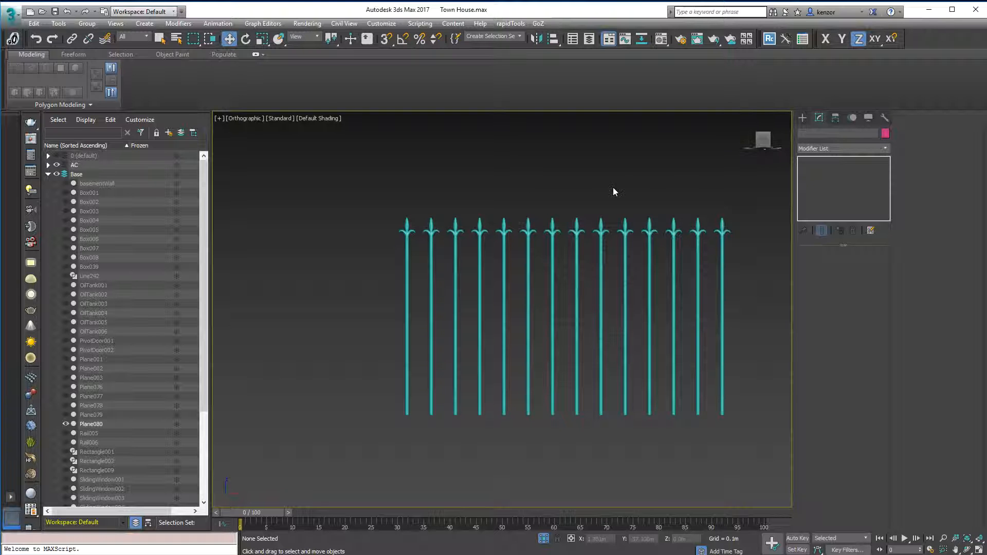
key("ctrl")
left_click(650, 230)
middle_click_drag(676, 172, 576, 191, "alt")
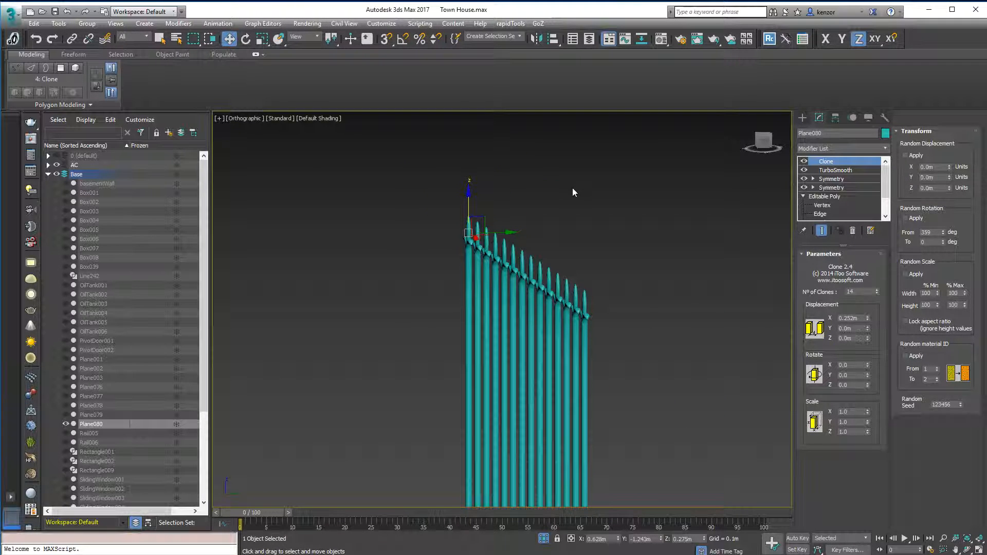